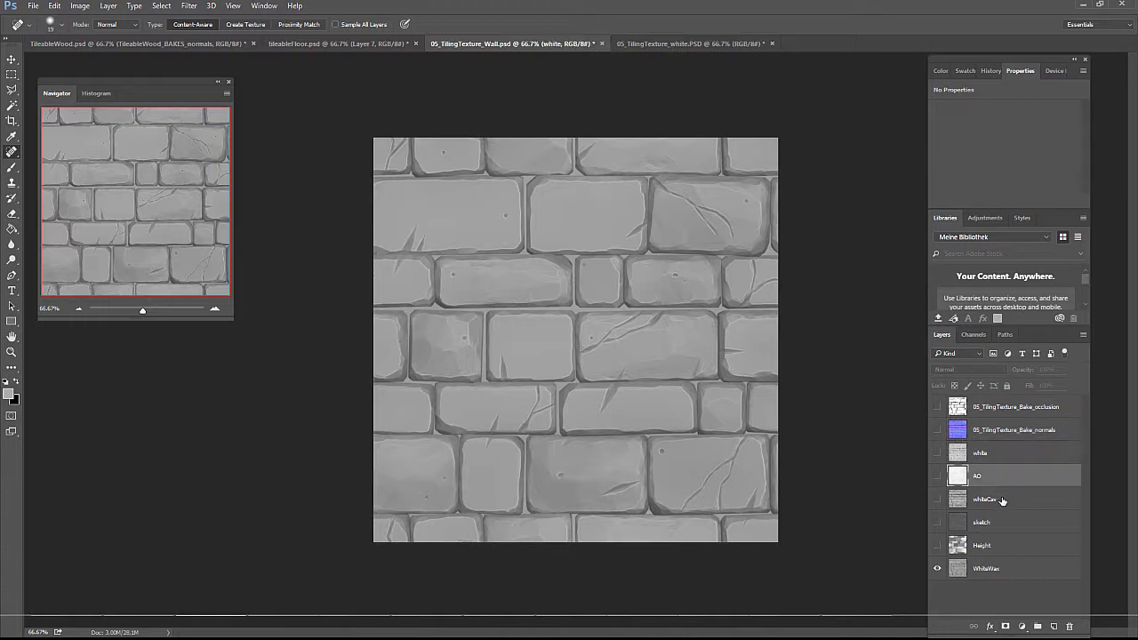
- Go through the layer stack by selecting whiteCav, sketch, Height and WhiteWax in turn and back up to white
left_click(1002, 499)
left_click(1001, 522)
left_click(1002, 544)
left_click(1001, 568)
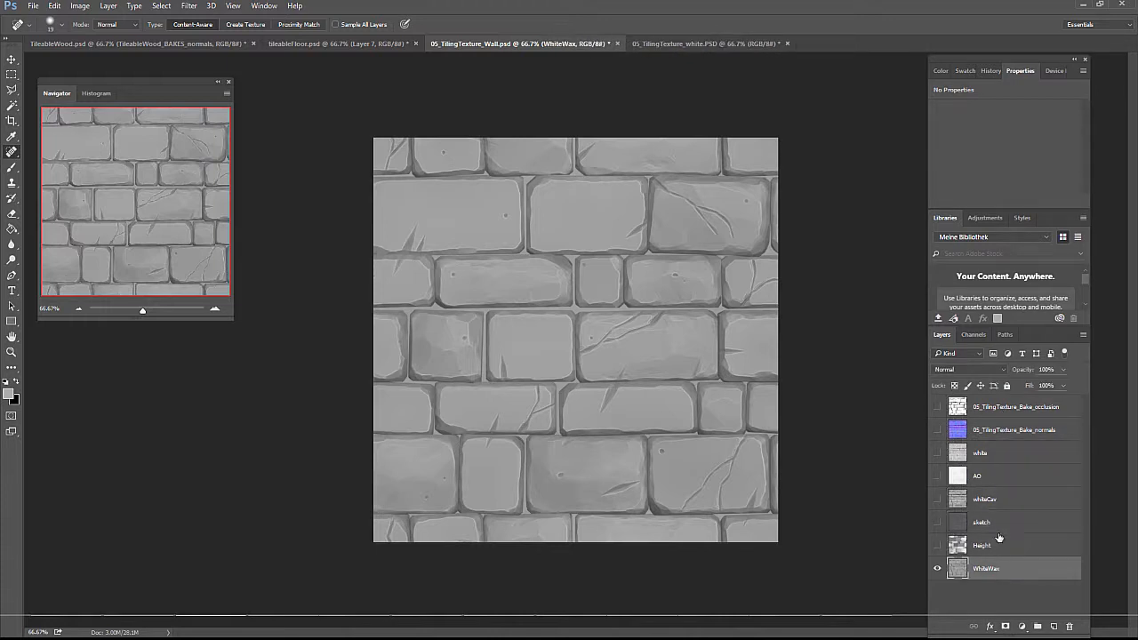
left_click(1002, 545)
left_click(1000, 522)
left_click(998, 499)
left_click(996, 476)
left_click(995, 454)
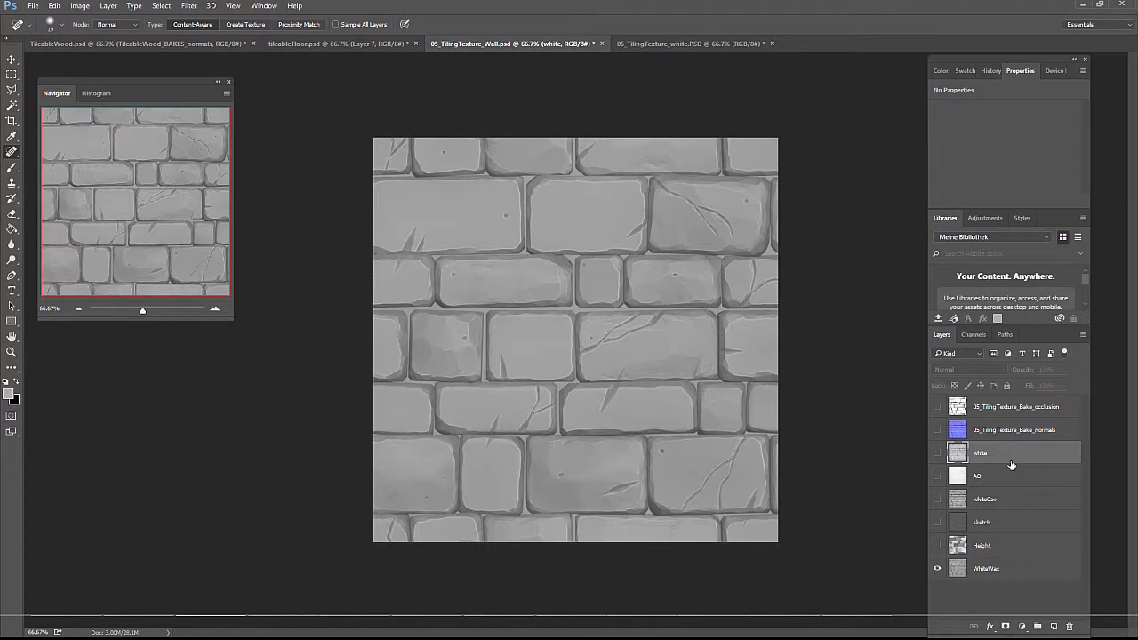
- View the AO, whiteCav, sketch, Height and WhiteWax layers one at a time in isolation
left_click(936, 477, "alt")
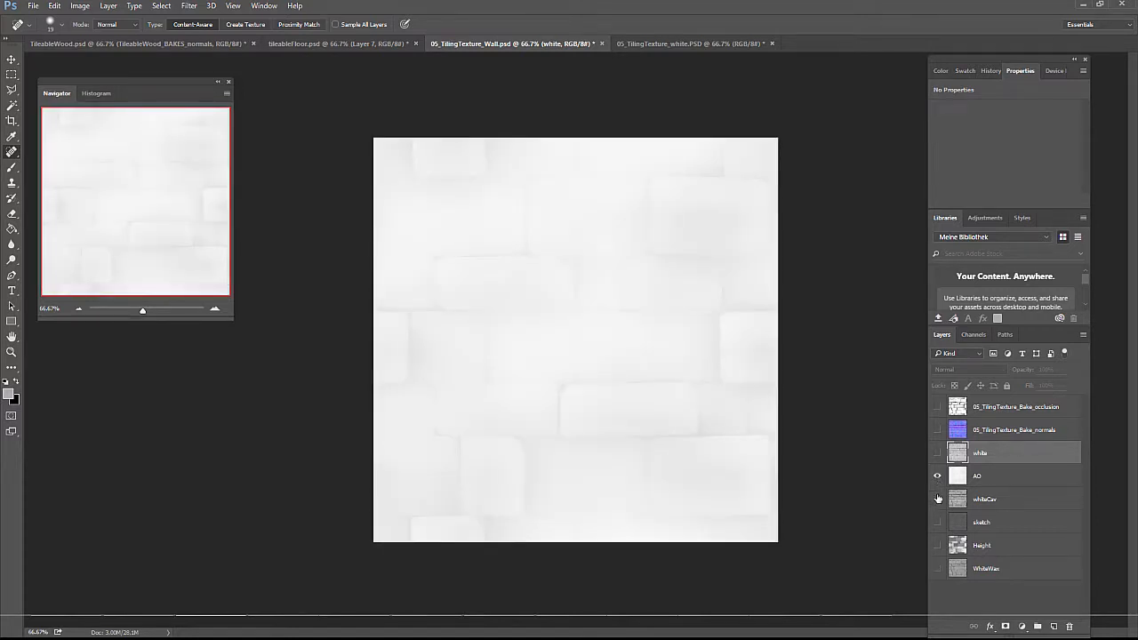
left_click(938, 499, "alt")
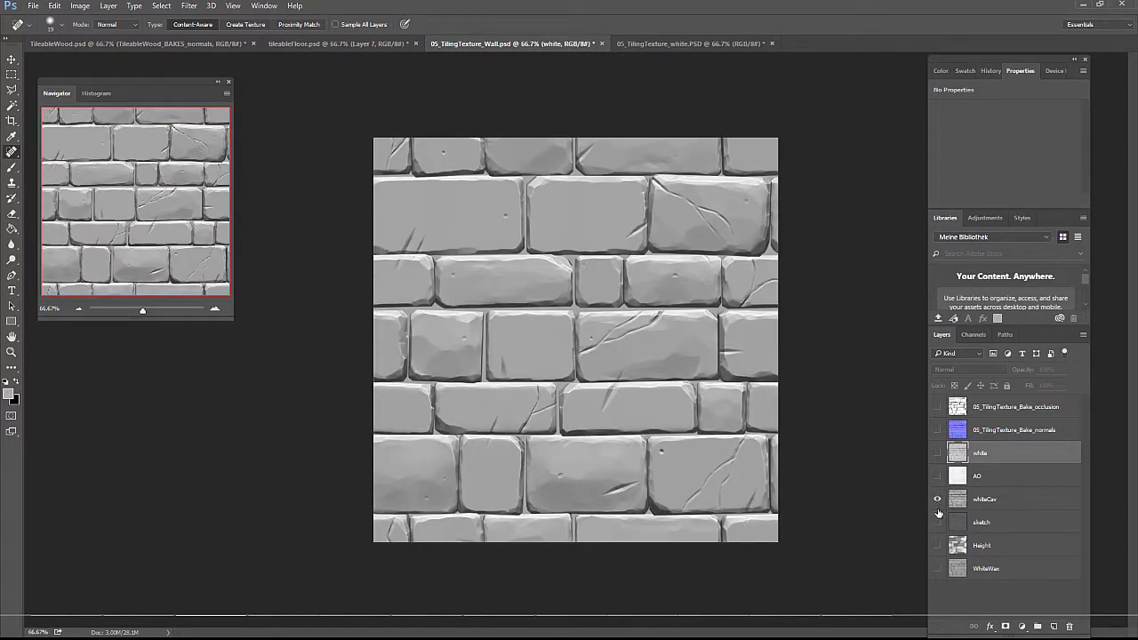
left_click(937, 522, "alt")
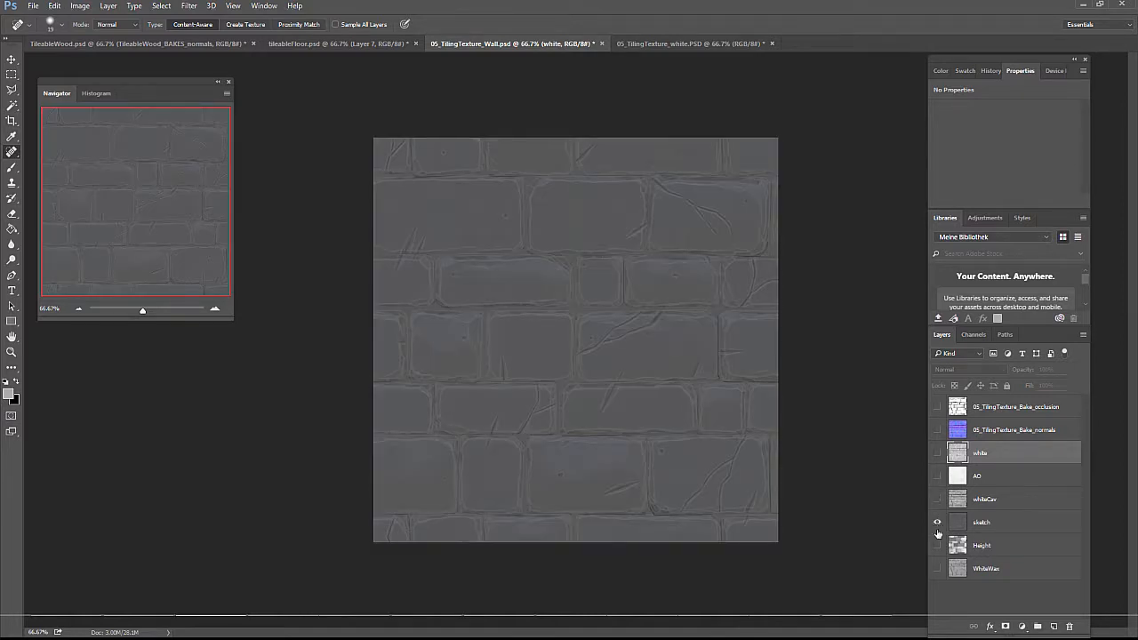
left_click(937, 545, "alt")
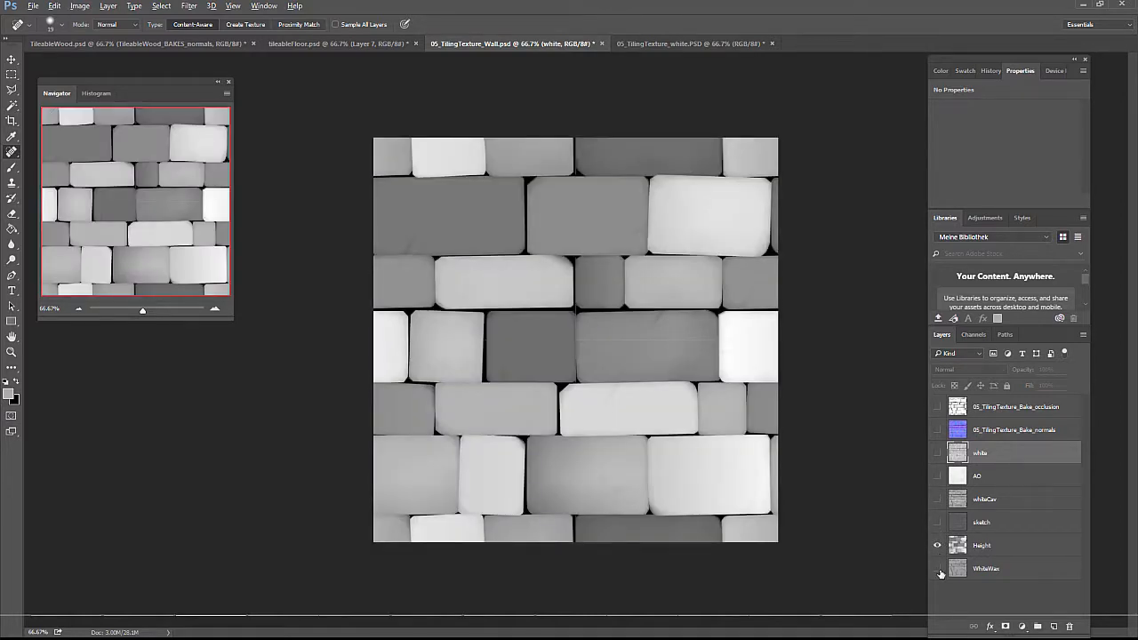
left_click(937, 569, "alt")
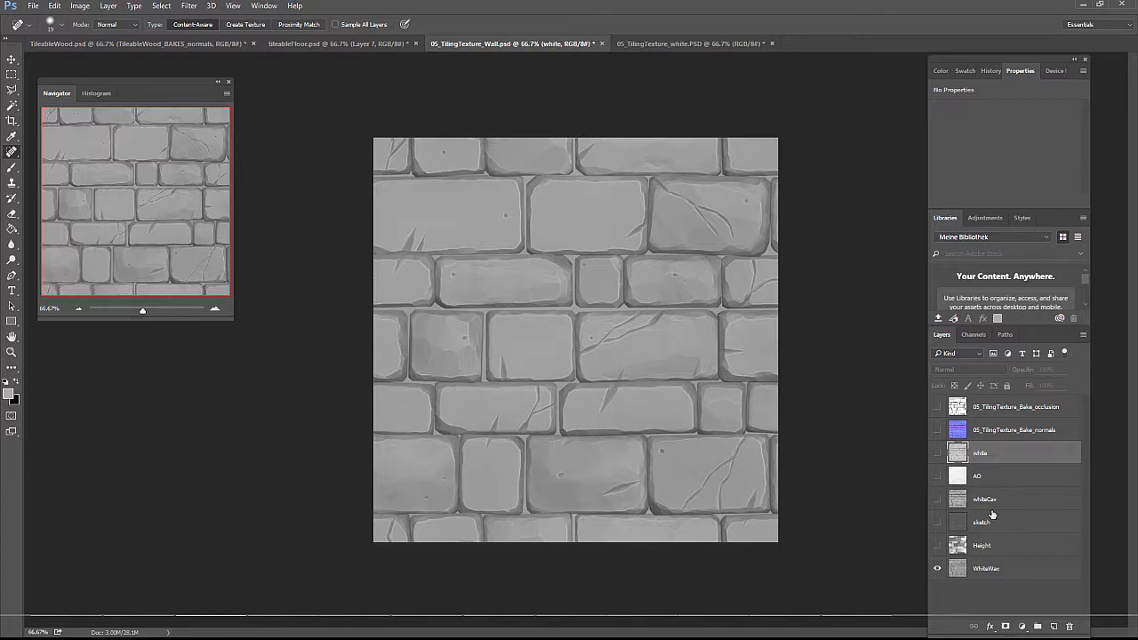
- Make the 05_TilingTexture_Bake_normals and 05_TilingTexture_Bake_occlusion layers visible
left_click(995, 434)
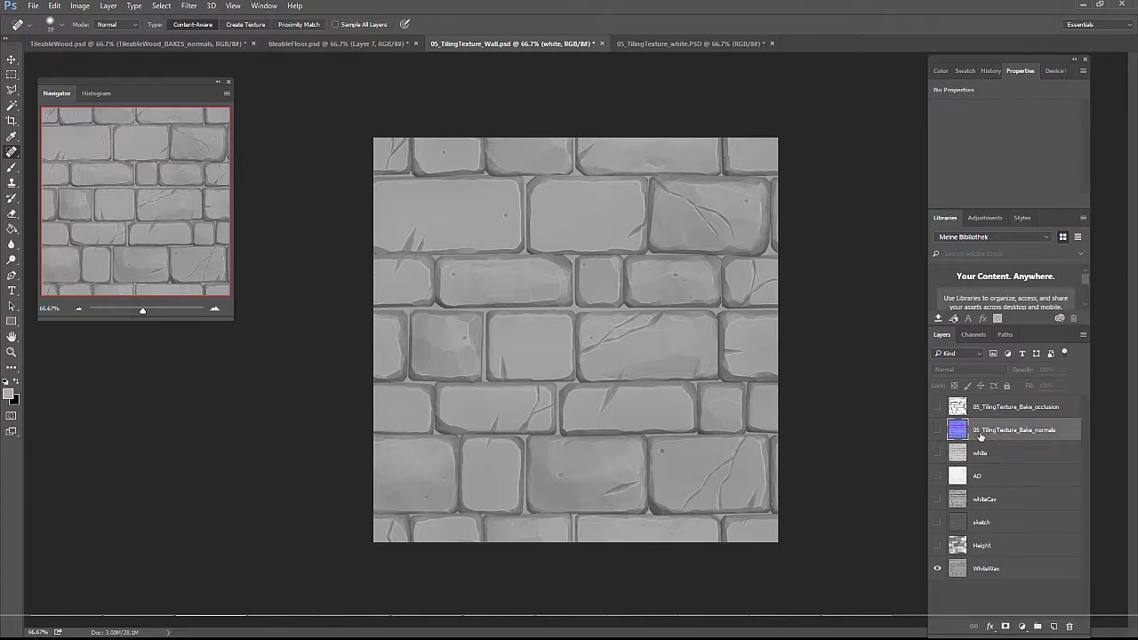
left_click(936, 430)
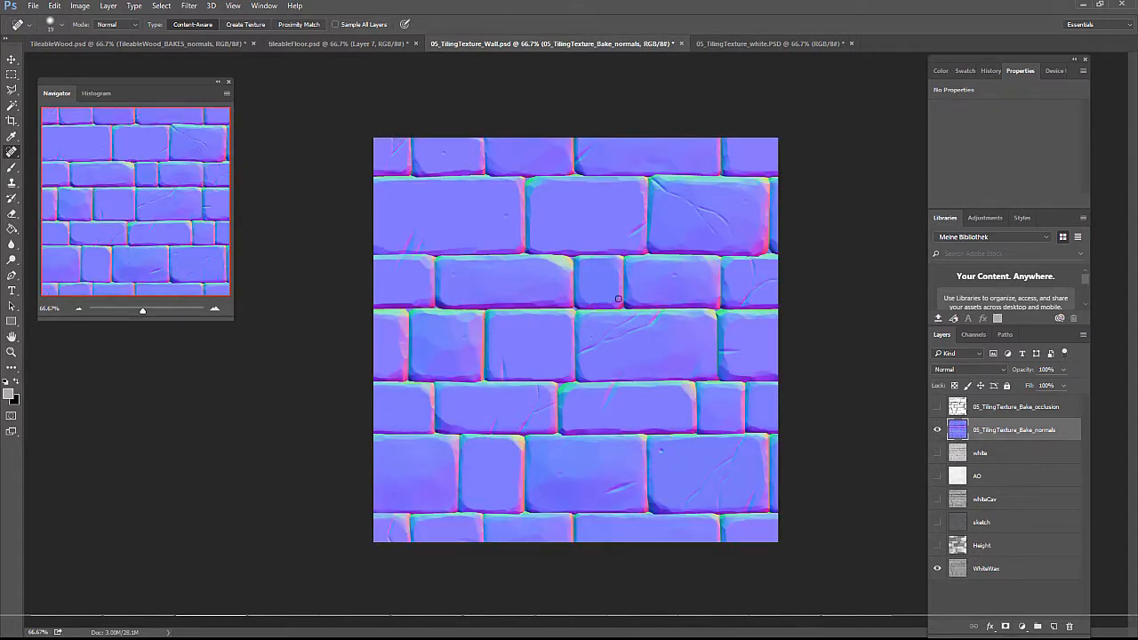
left_click(936, 407)
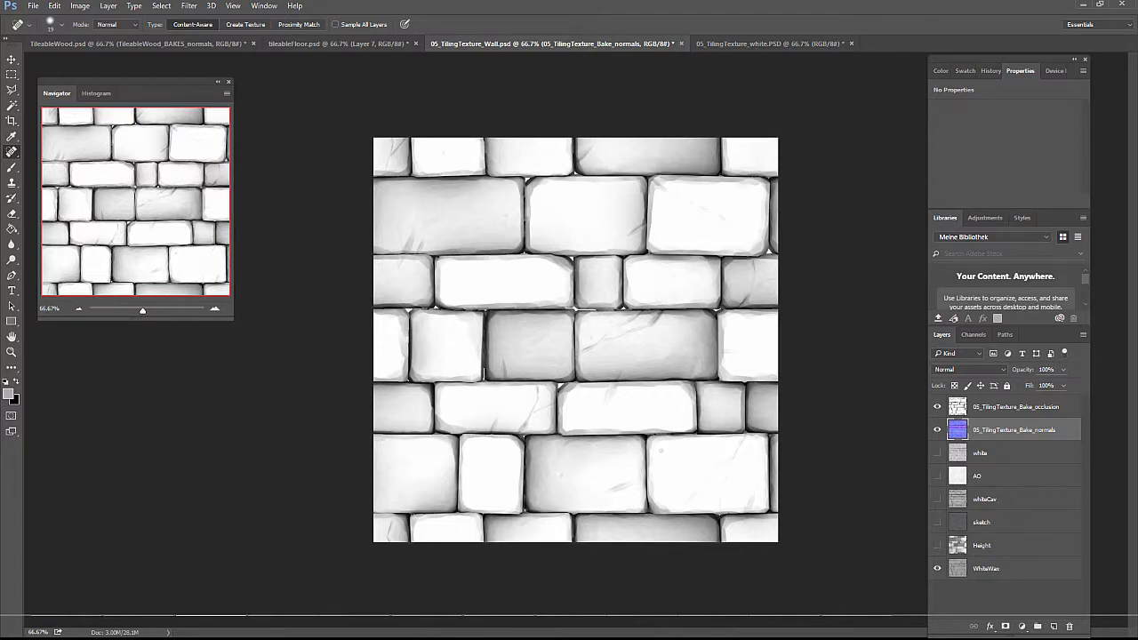
- Add a new layer at the very bottom of the stack, beneath WhiteWax, and name it background
left_click(989, 568)
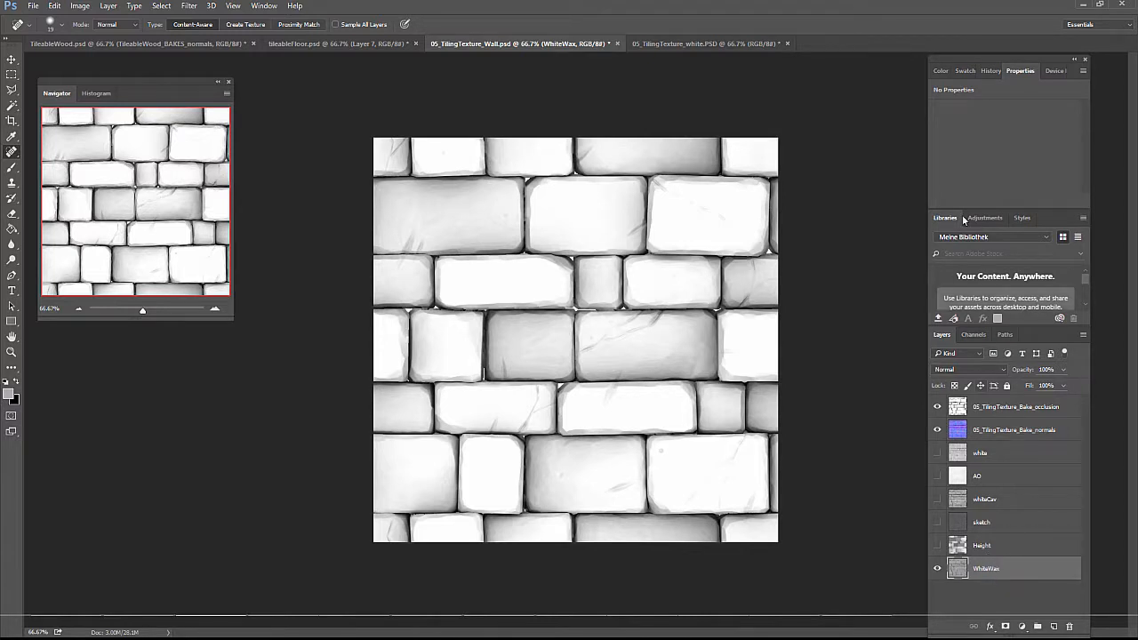
left_click(1054, 626)
left_click_drag(1016, 586, 1013, 598)
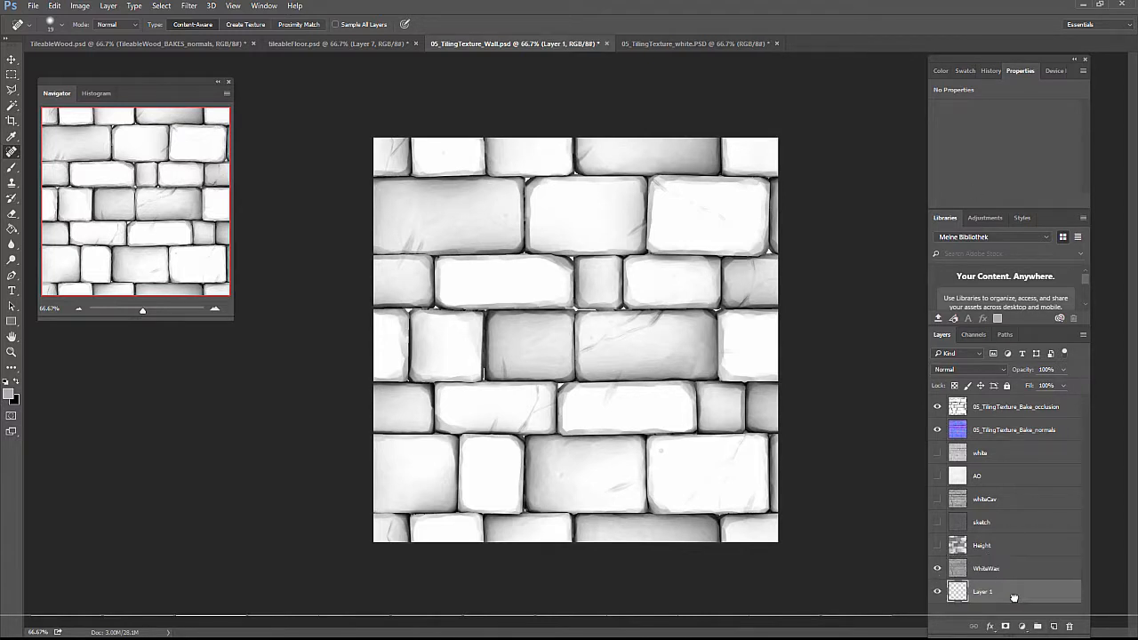
double_click(980, 591)
type("background")
key("Return")
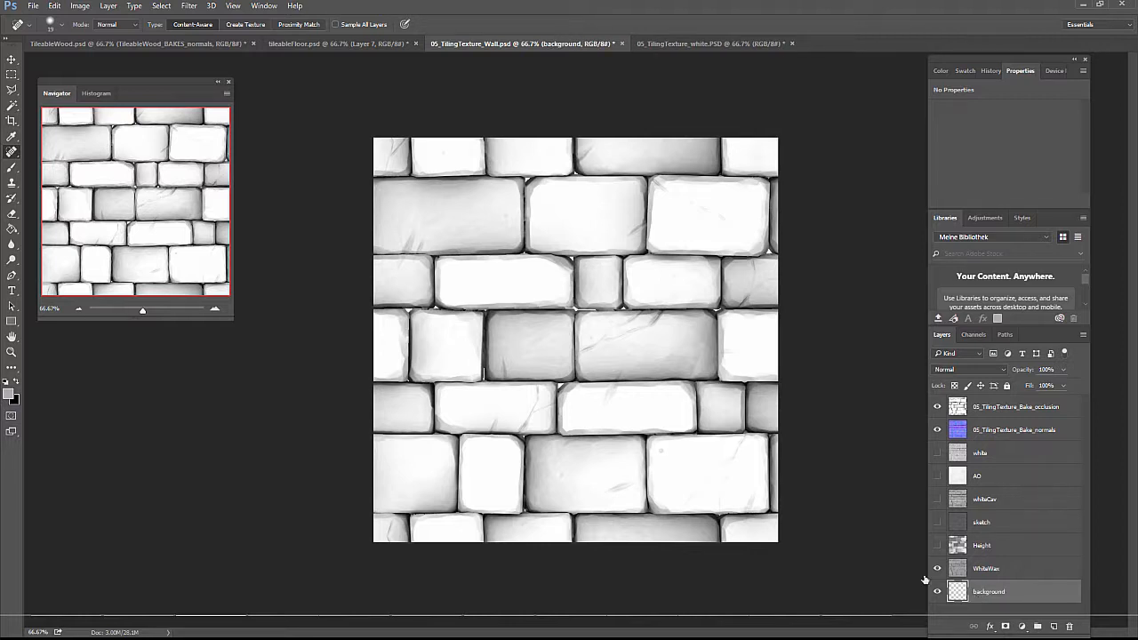
- Fill the background layer with white and lock it completely
left_click(6, 383)
left_click(15, 382)
key("alt+BackSpace")
left_click(1006, 385)
- Hide the WhiteWax and 05_TilingTexture_Bake_occlusion layers so the baked normal map shows on its own
left_click(985, 573)
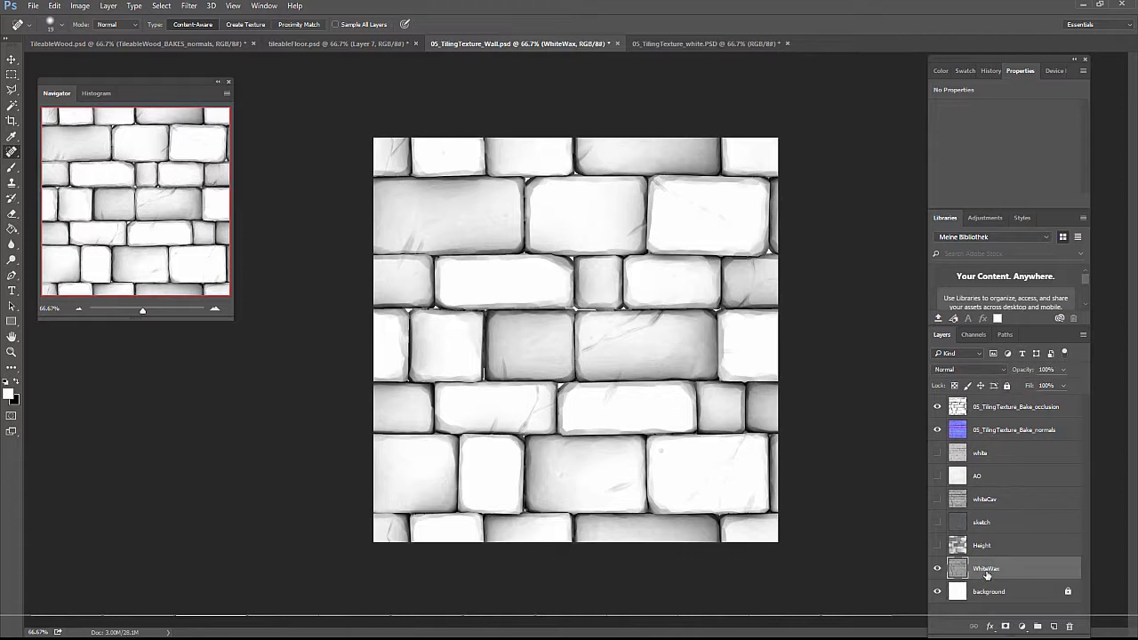
left_click(936, 568)
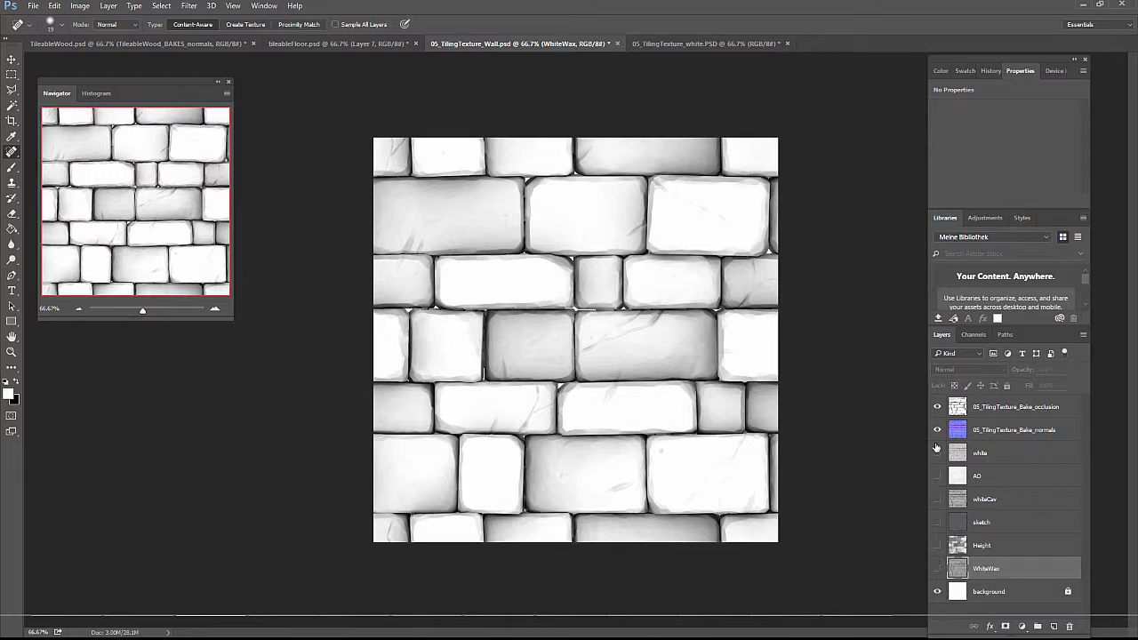
left_click(936, 407)
- Reapply the last-used filter to the 05_TilingTexture_Bake_normals layer to shift its edge seams into the middle of the canvas
left_click(991, 429)
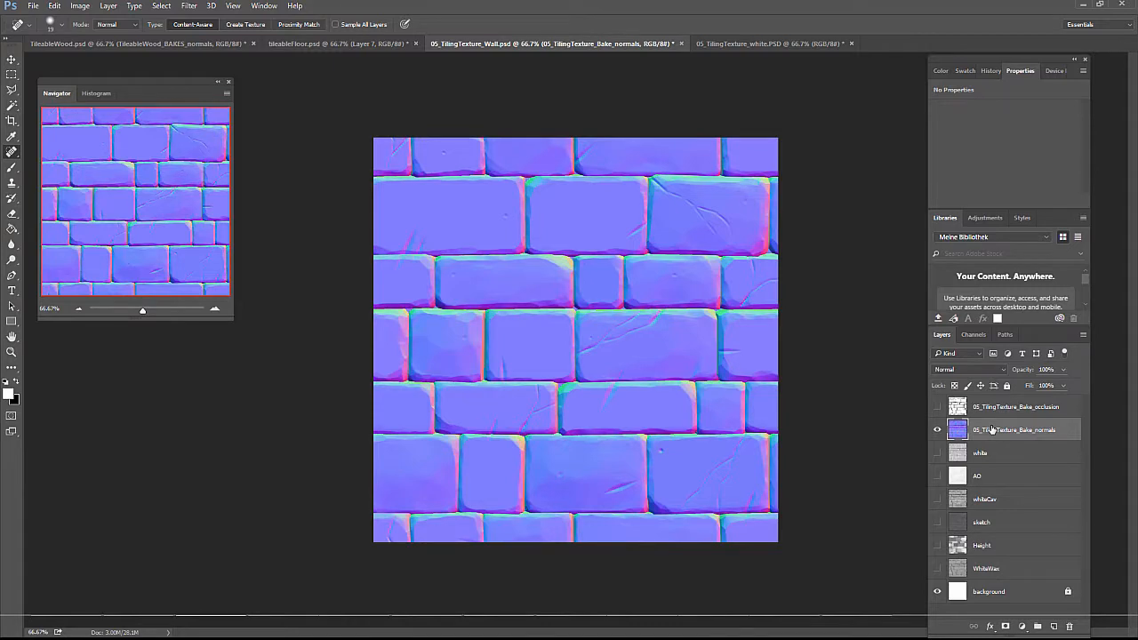
key("ctrl+f")
key("ctrl+plus")
key("ctrl+plus")
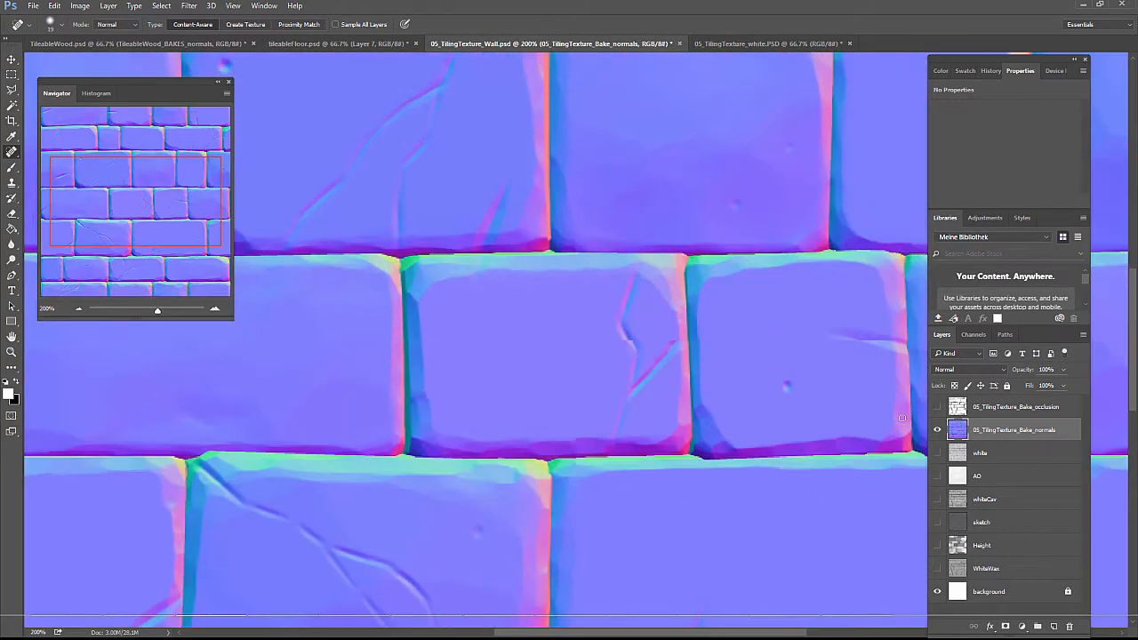
key("ctrl+minus")
key("ctrl+minus")
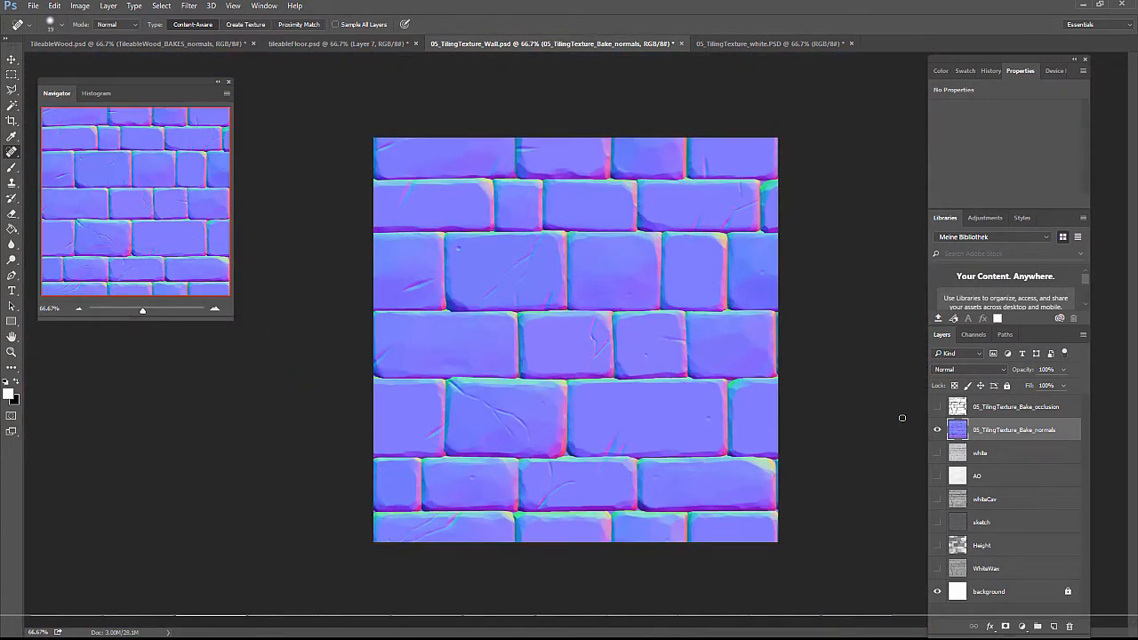
- Heal the vertical centre seam across the bricks in the lower rows of the normal map with the Spot Healing Brush
key("ctrl+plus")
key("ctrl+plus")
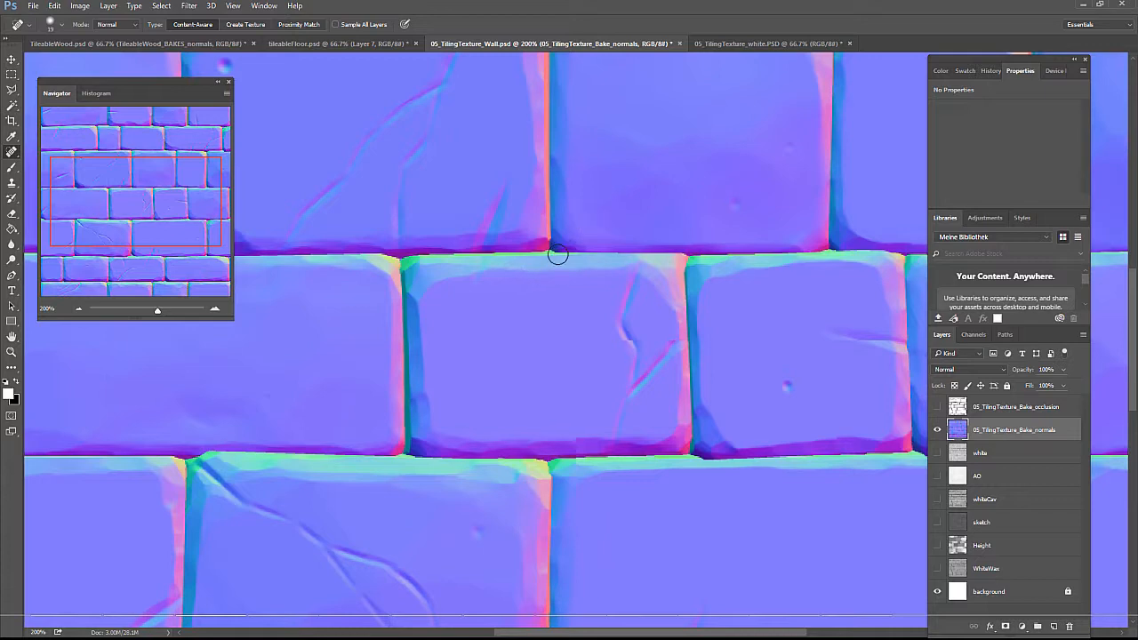
scroll(594, 375, "down", 10)
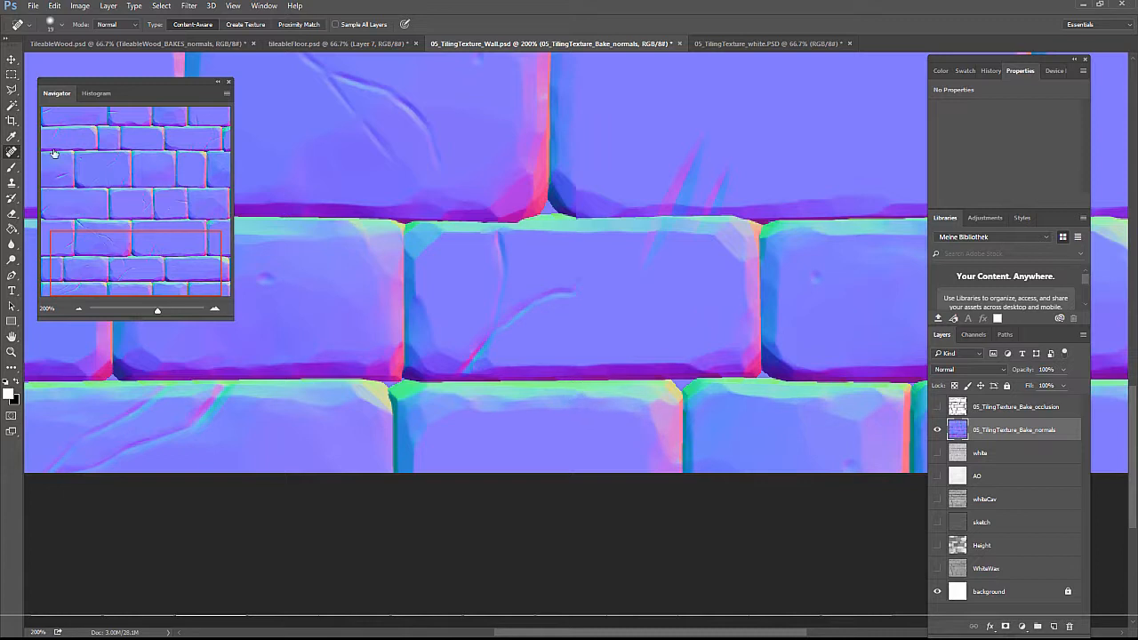
left_click_drag(567, 399, 579, 400)
mouse_move(571, 298)
left_mouse_down()
mouse_move(589, 277)
mouse_move(580, 289)
mouse_move(613, 276)
mouse_move(577, 304)
mouse_move(569, 292)
left_mouse_up()
scroll(590, 234, "up", 1)
scroll(577, 222, "up", 5)
scroll(597, 317, "up", 1)
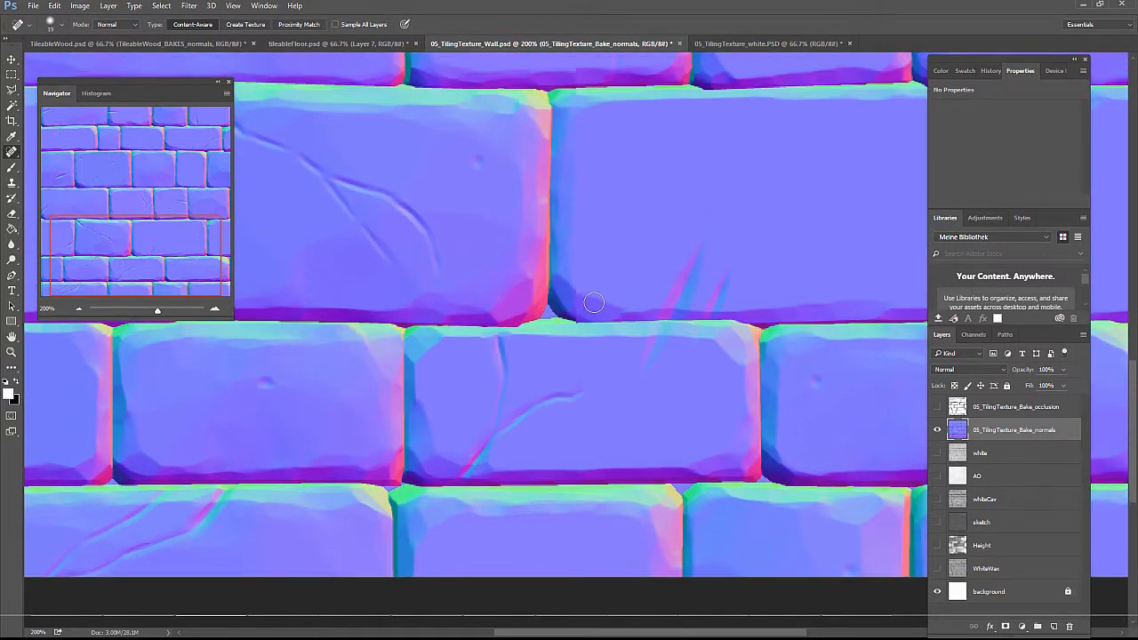
- Repaint the lower-left corner of the large plain brick with a soft 26 px brush, using dark blues sampled from that corner
key("b")
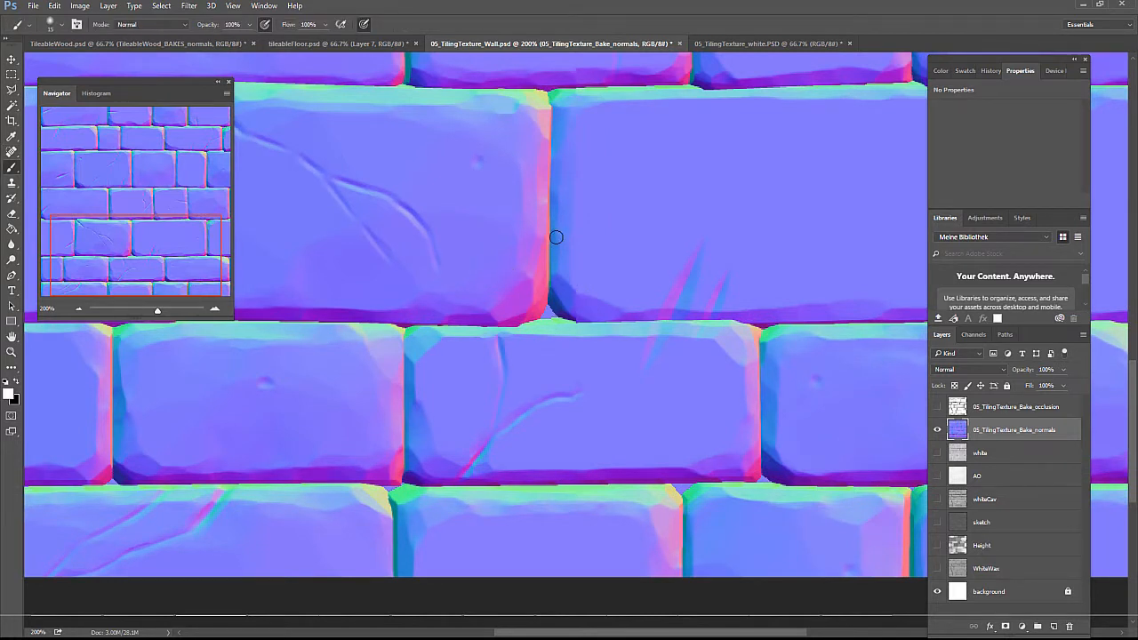
right_click(616, 285)
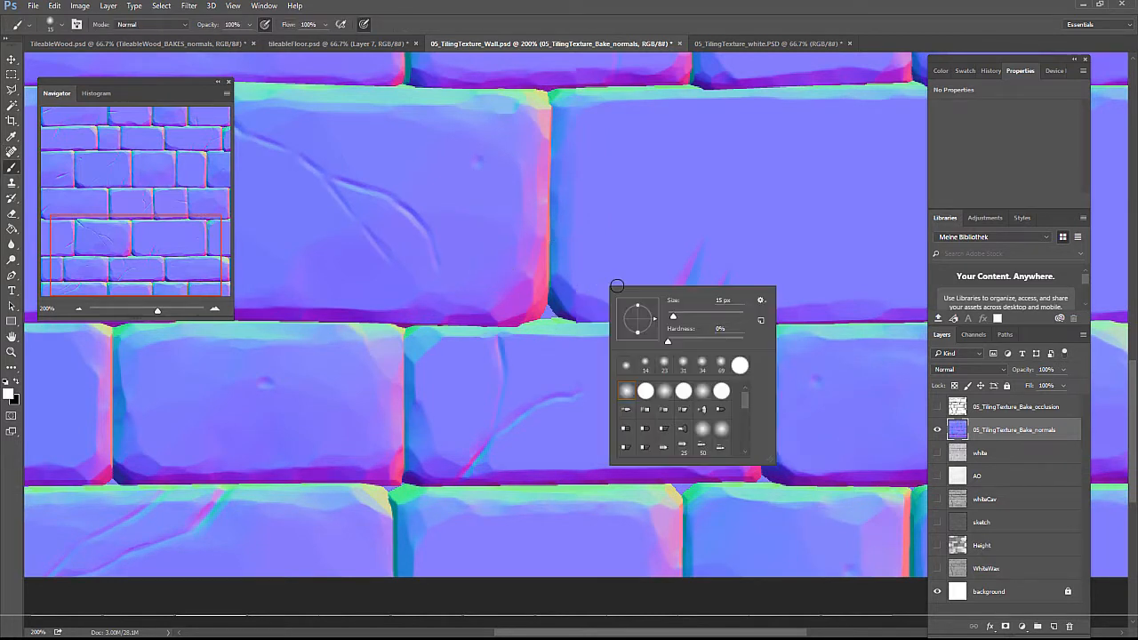
left_click(572, 299, "alt")
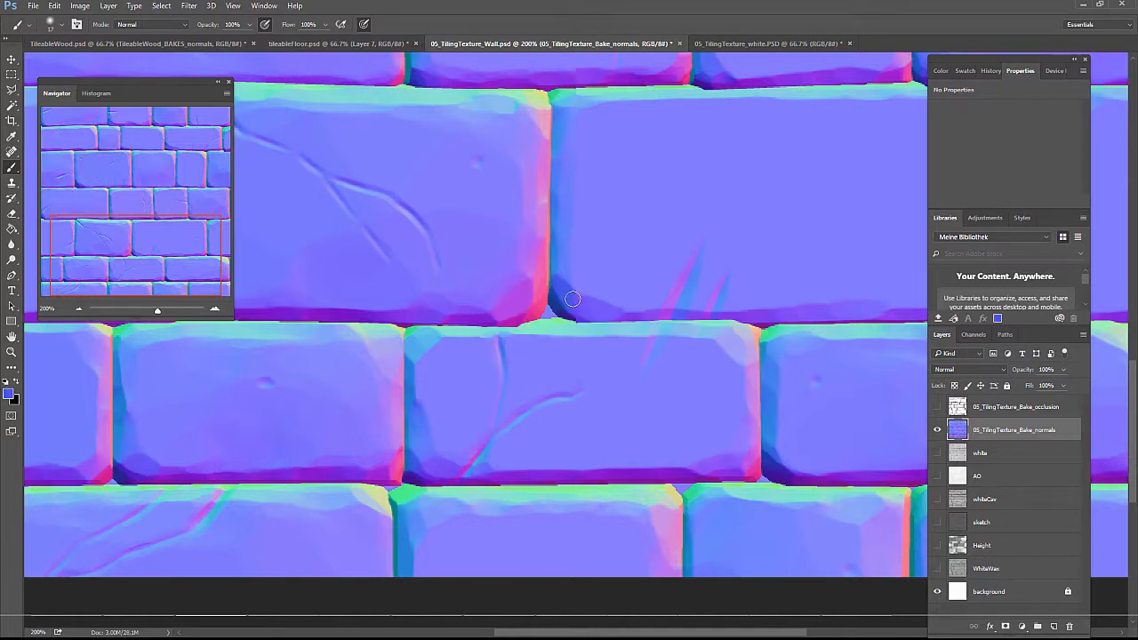
right_click(626, 300)
left_click_drag(696, 334, 701, 334)
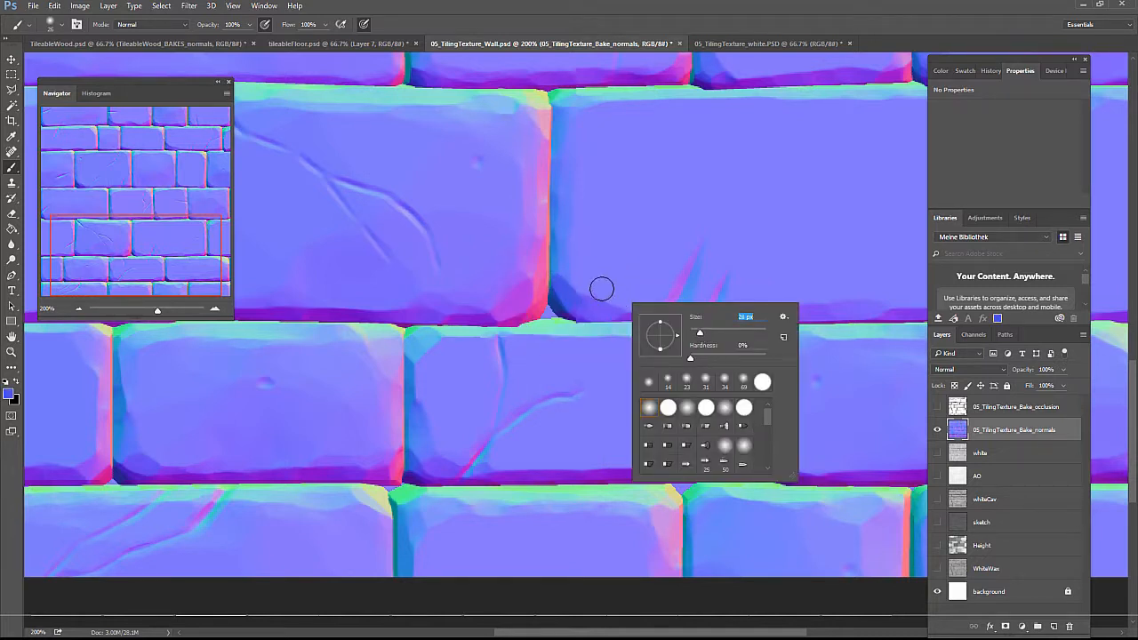
left_click(567, 301, "alt")
left_click(572, 306, "alt")
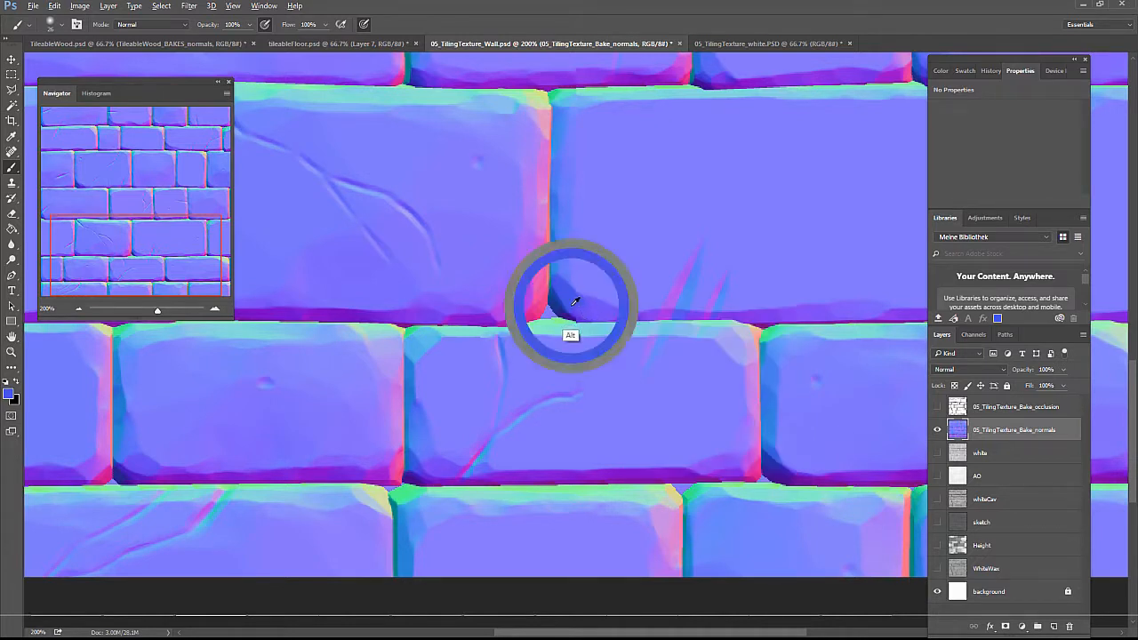
mouse_move(573, 311)
left_mouse_down()
mouse_move(589, 313)
mouse_move(576, 318)
left_mouse_up()
left_click(561, 315, "alt")
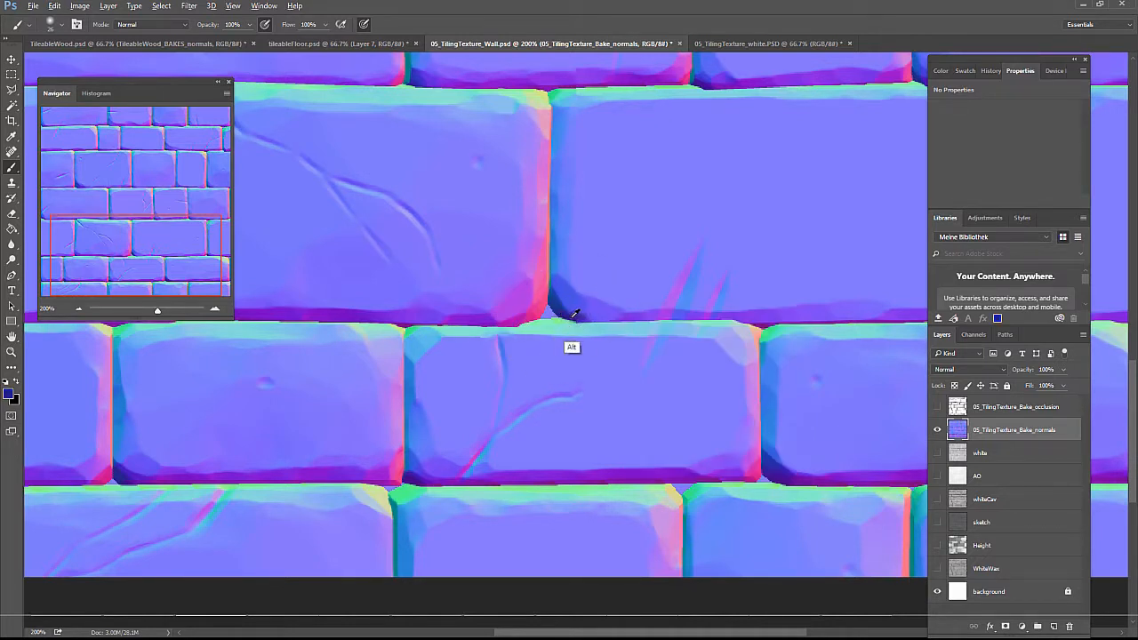
left_click(571, 316, "alt")
left_click(565, 313, "alt")
mouse_move(569, 313)
left_mouse_down()
mouse_move(592, 315)
mouse_move(569, 293)
left_mouse_up()
- Blend the repainted corner into the brick's left edge and face with blue tones sampled from the surrounding surface
left_click(563, 307, "alt")
left_click(561, 302, "alt")
left_click(568, 294, "alt")
left_click(569, 278, "alt")
left_click(572, 276, "alt")
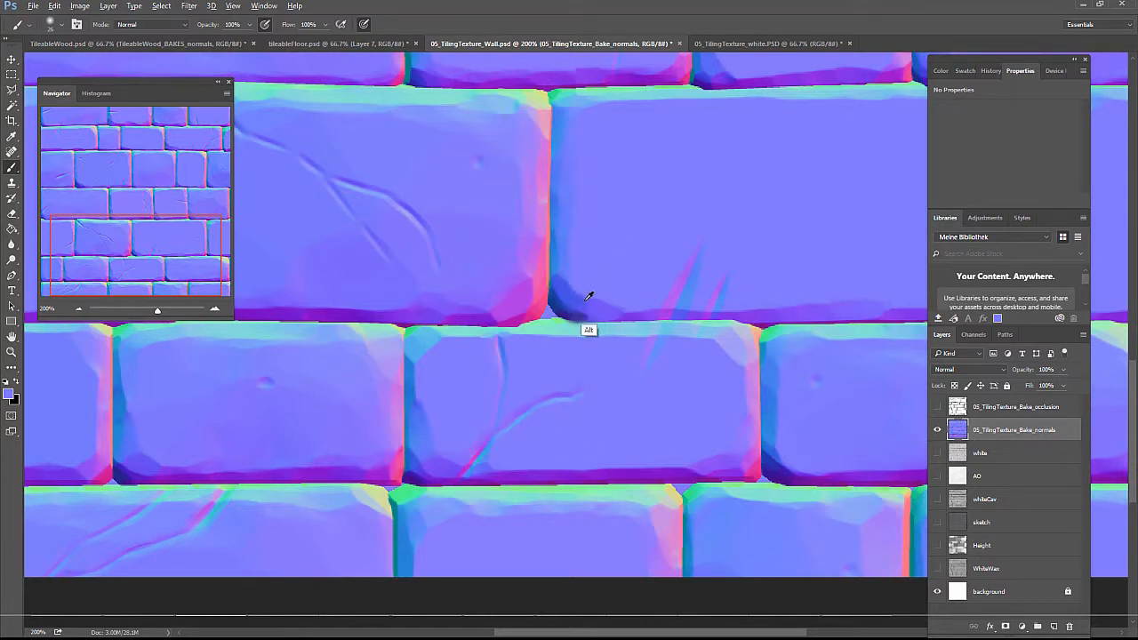
left_click_drag(588, 312, 579, 306)
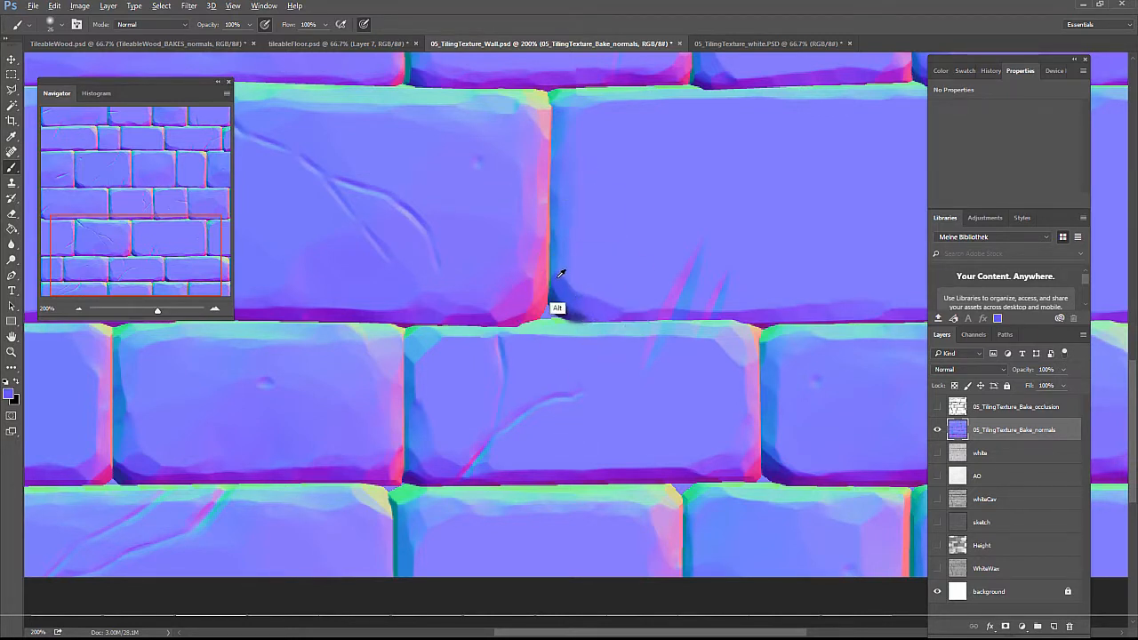
left_click(562, 275, "alt")
left_click_drag(558, 268, 552, 278)
- Heal the centre seam at the lower edges of the bricks in the two middle rows with the Spot Healing Brush
left_click_drag(225, 258, 225, 235)
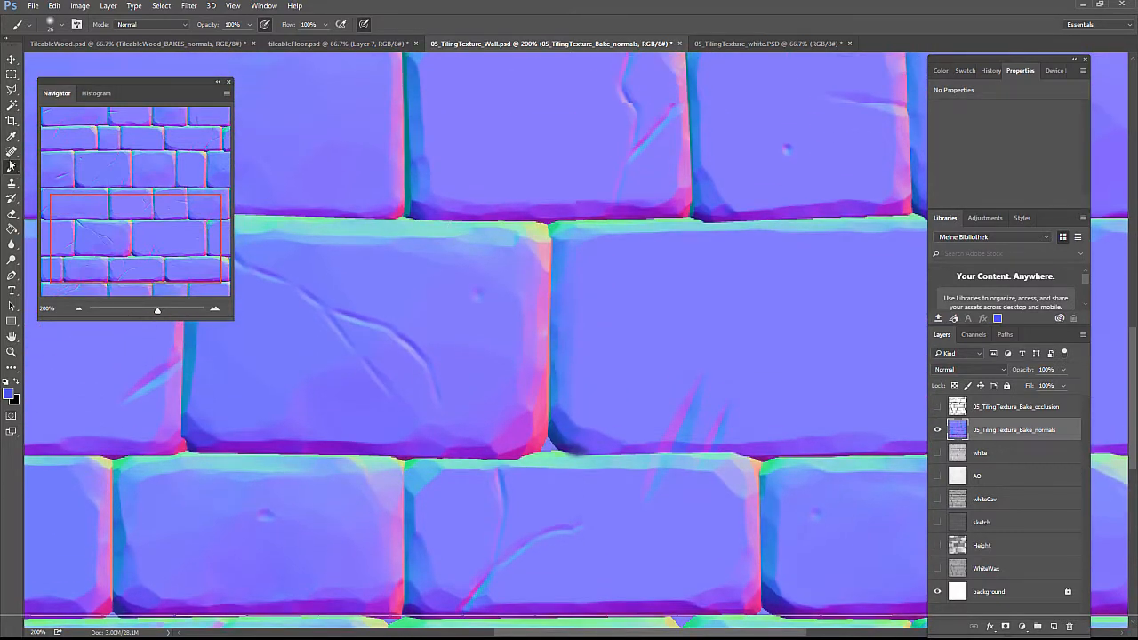
key("j")
left_click_drag(594, 205, 546, 210)
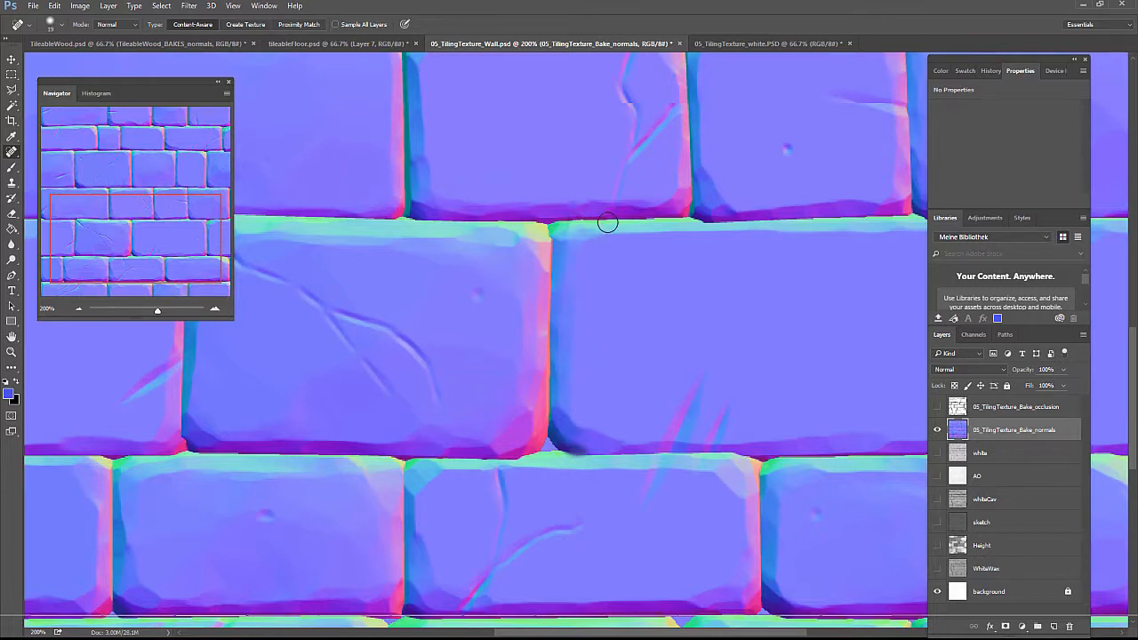
scroll(607, 223, "up", 3)
scroll(595, 262, "up", 2)
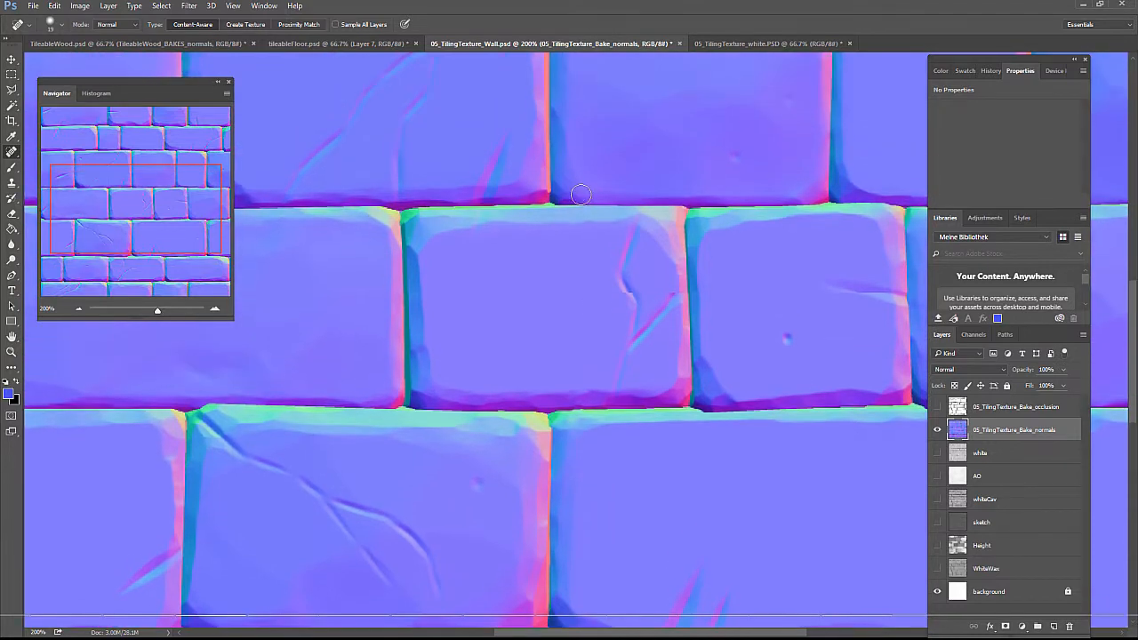
left_click_drag(578, 193, 579, 178)
- Heal the centre seam along the lower edge of the brick in the top row of the normal map
scroll(620, 226, "up", 6)
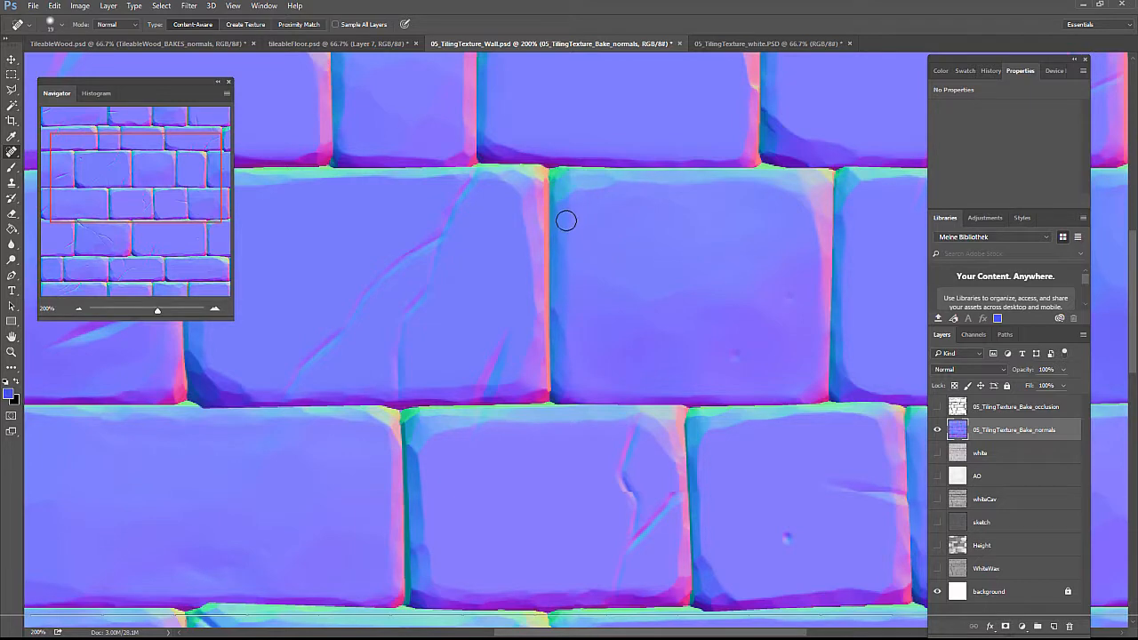
scroll(568, 187, "up", 5)
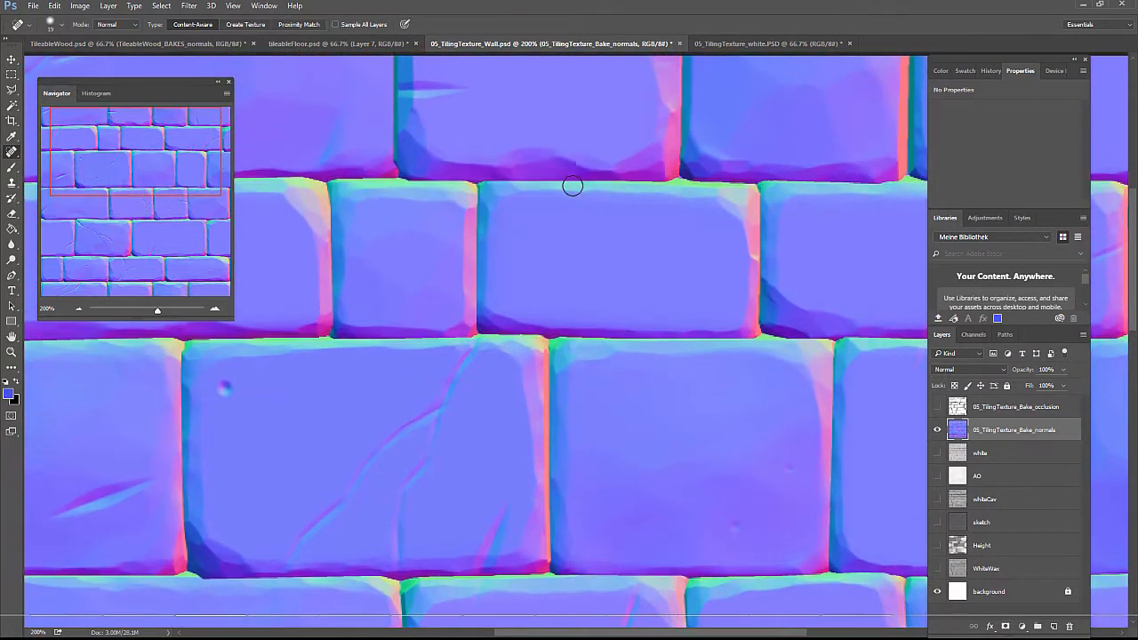
left_click_drag(567, 166, 580, 165)
scroll(561, 232, "up", 1)
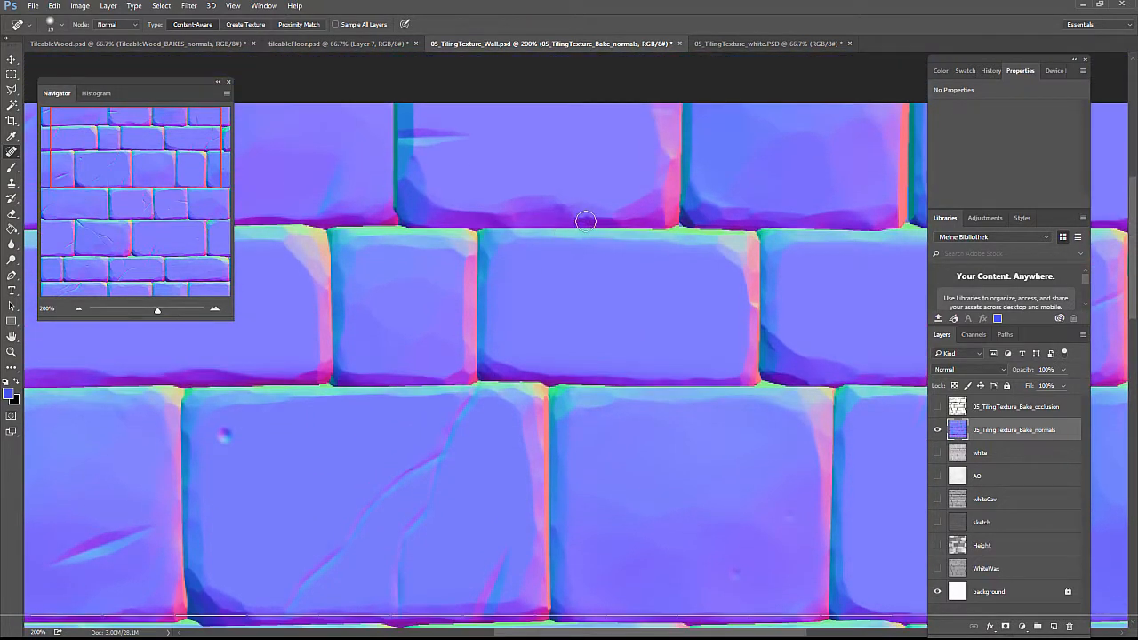
- Heal the remaining spot on the centre seam along the lower edge of the top-row brick
mouse_move(582, 217)
left_mouse_down()
mouse_move(569, 213)
mouse_move(595, 220)
left_mouse_up()
scroll(272, 193, "down", 1)
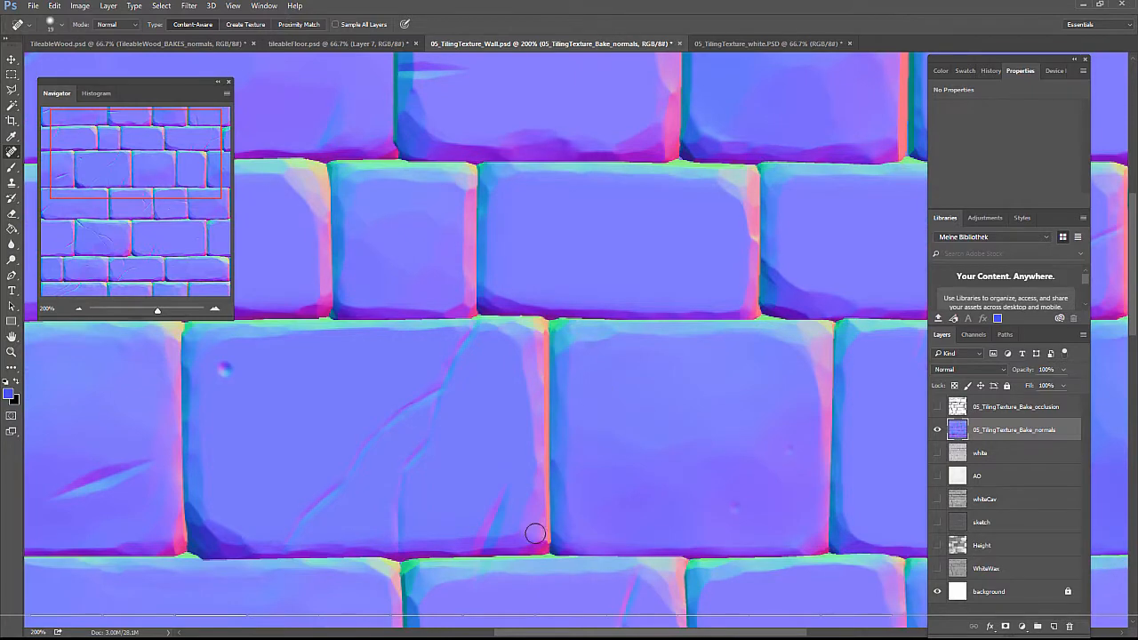
scroll(582, 474, "down", 1)
scroll(587, 472, "down", 4)
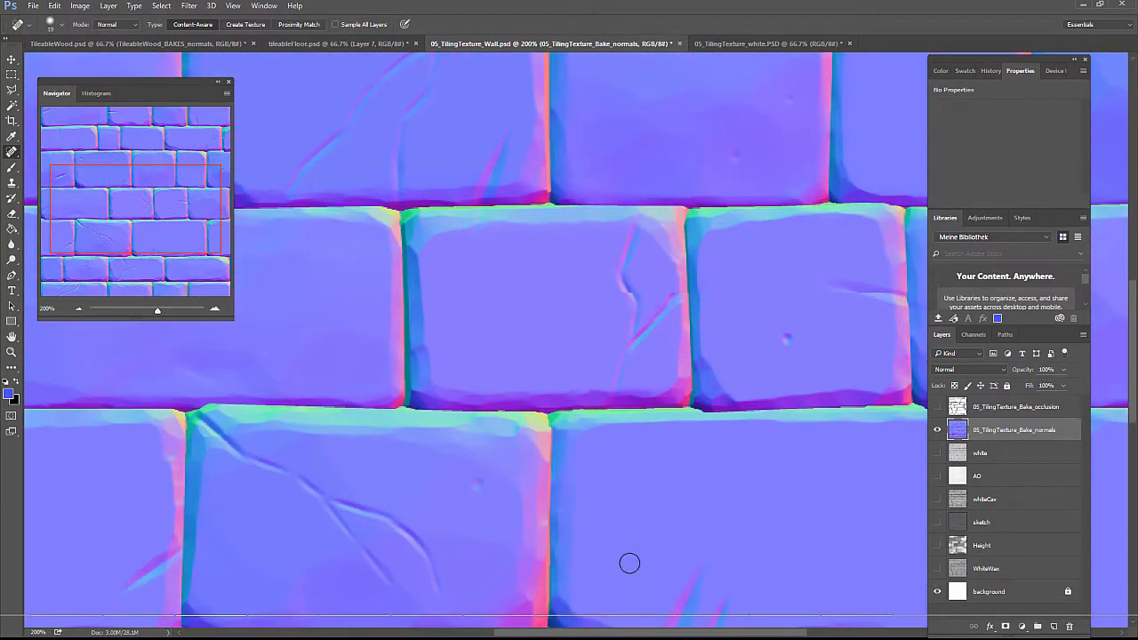
scroll(628, 561, "down", 1)
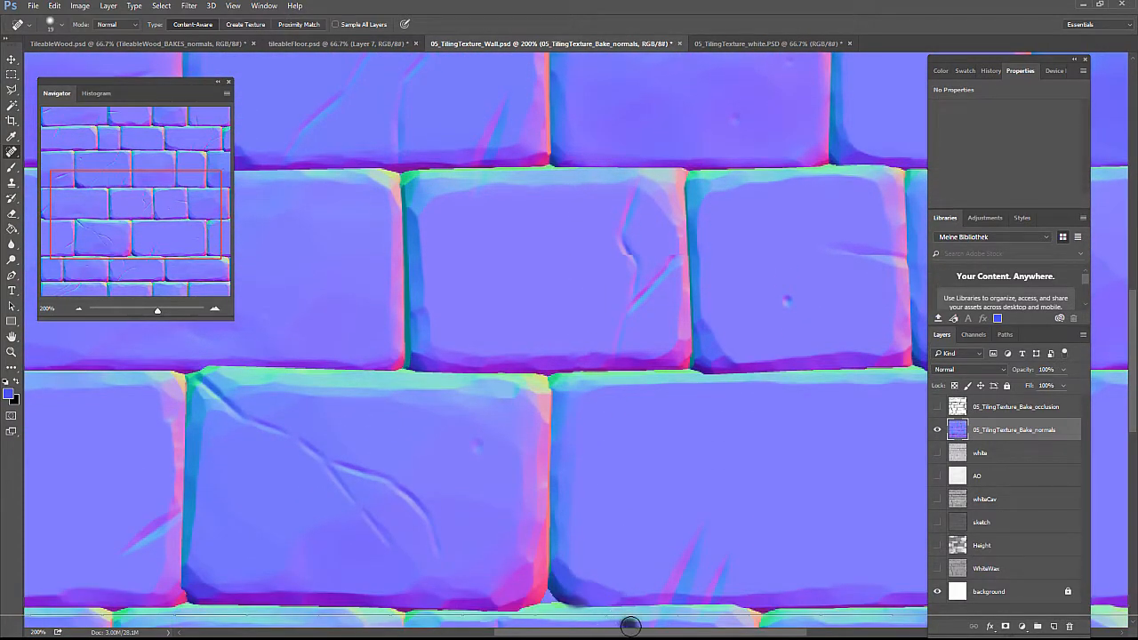
- Retouch the upper bend of the crack in the middle-row brick with a soft 10 px brush, using colours sampled around it
scroll(672, 636, "right", 1)
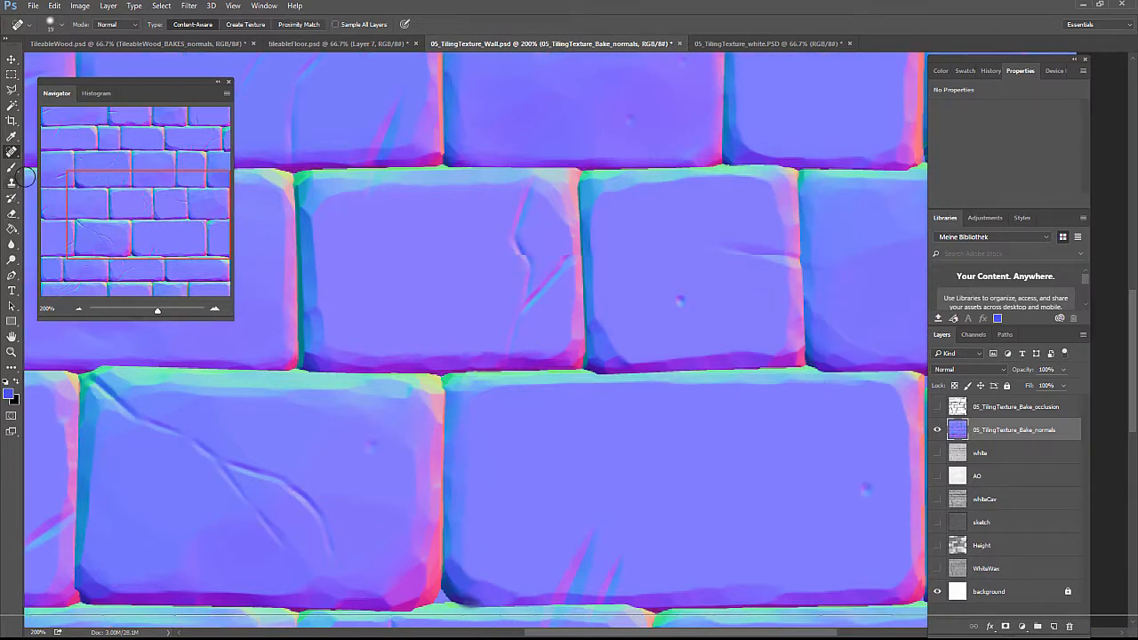
key("b")
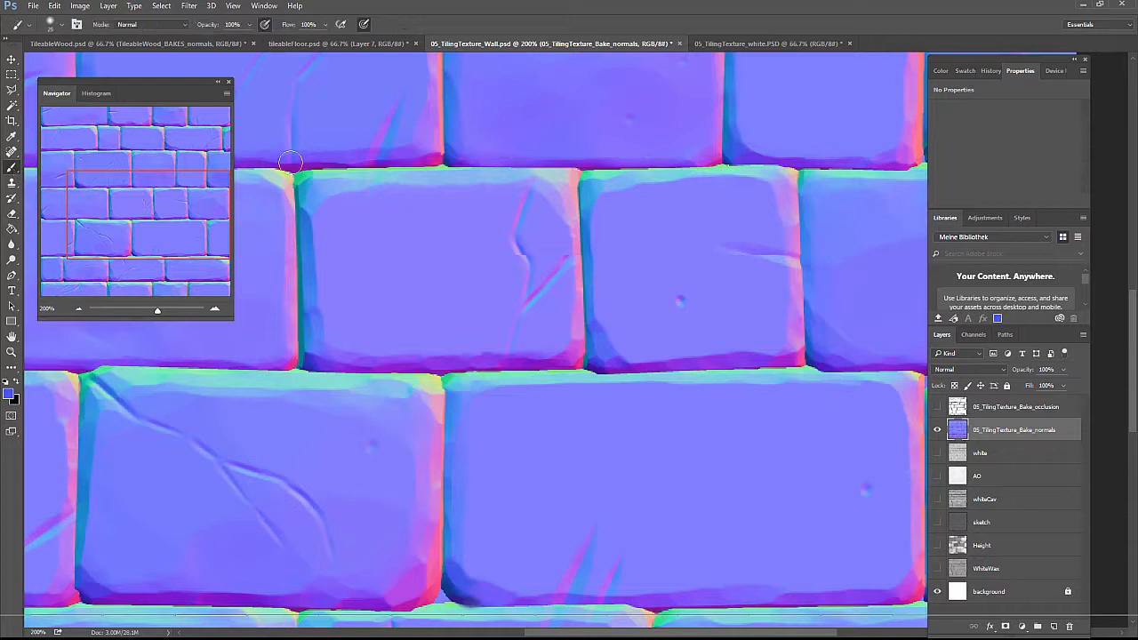
right_click(612, 258)
left_click_drag(678, 277, 673, 277)
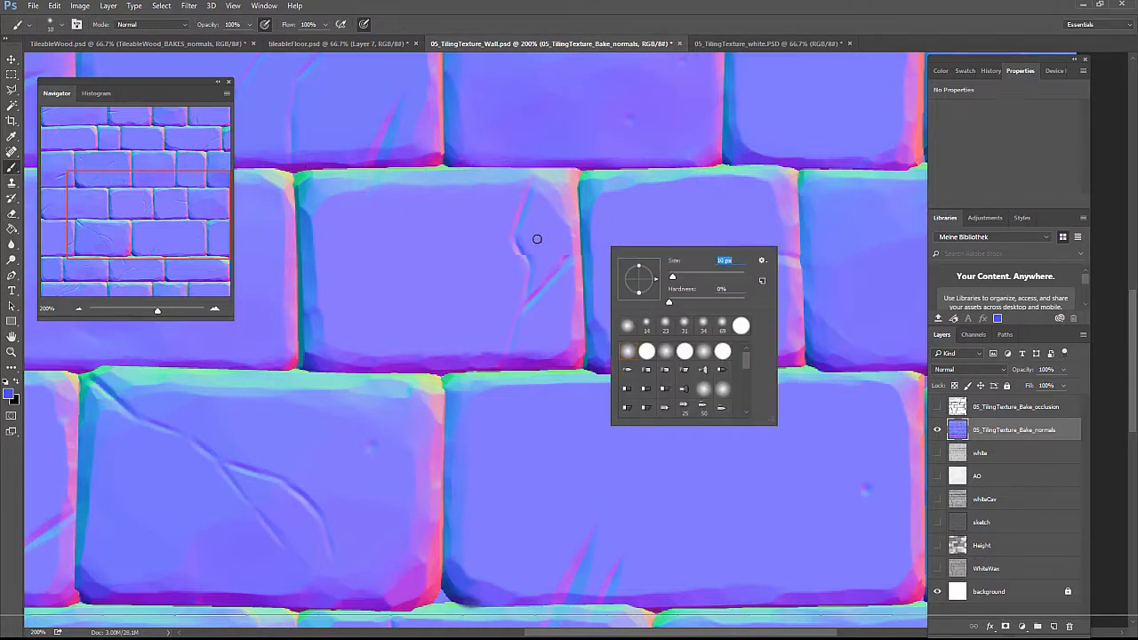
key("Return")
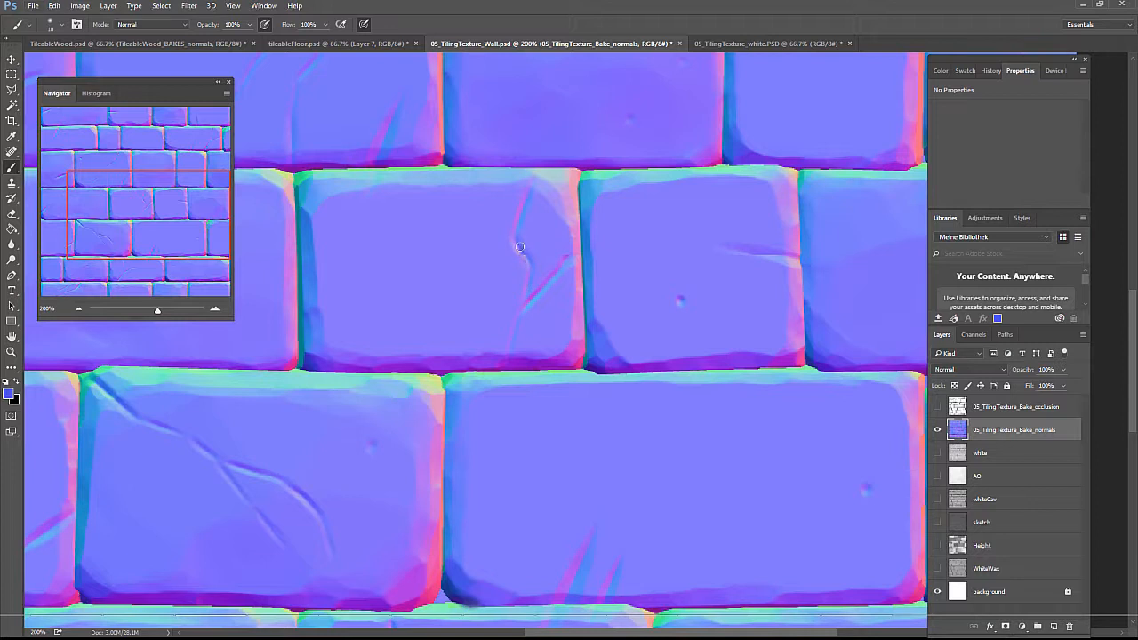
left_click(517, 252, "alt")
left_click(519, 247, "alt")
left_click(522, 266, "alt")
left_click_drag(521, 264, 514, 250)
left_click(520, 250, "alt")
left_click(521, 254, "alt")
- Blend the branch of the same crack into the brick's right edge with sampled blue and pink tones
left_click(541, 253, "alt")
left_click(565, 259, "alt")
left_click(567, 255, "alt")
left_click(564, 258, "alt")
left_click(568, 251, "alt")
left_click(580, 249, "alt")
left_click(578, 281, "alt")
- Repaint the short horizontal crack at the right edge of the neighbouring square brick with colours sampled along it
left_click(747, 251, "alt")
left_click(770, 257, "alt")
left_click_drag(727, 250, 798, 262)
left_click(753, 247, "alt")
left_click(773, 254, "alt")
left_click(793, 257, "alt")
left_click(796, 257, "alt")
left_click(793, 258, "alt")
left_click(791, 259, "alt")
left_click(734, 258, "alt")
- Show and select the 05_TilingTexture_Bake_occlusion layer above the normals, and reapply the Offset filter to it
left_click_drag(679, 634, 721, 637)
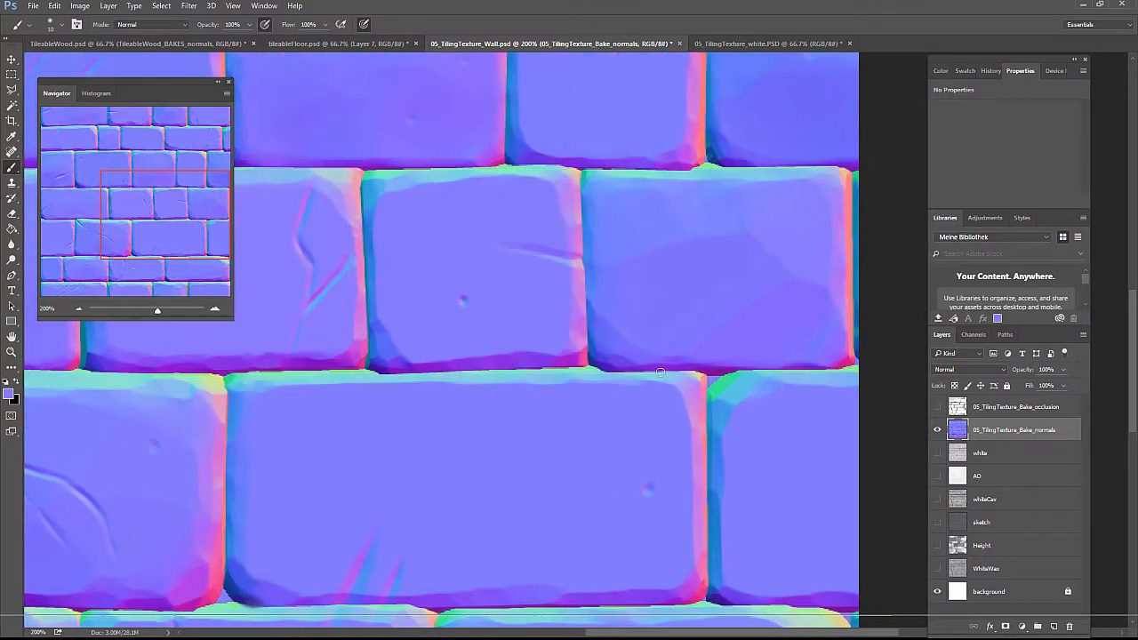
key("j")
key("ctrl+minus")
key("ctrl+minus")
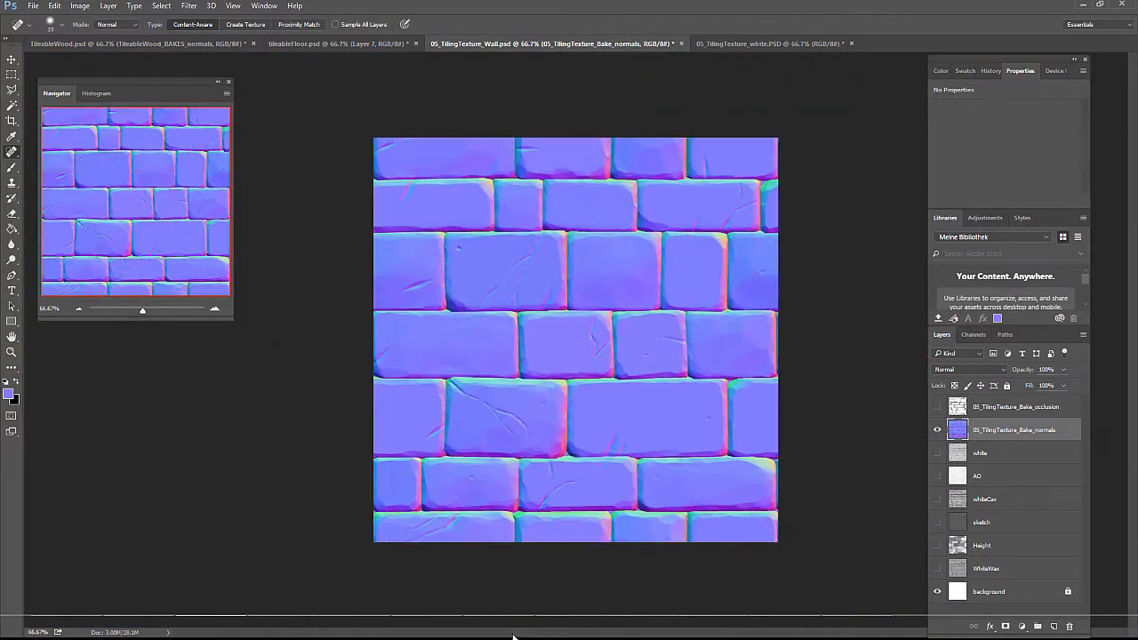
left_click(936, 406)
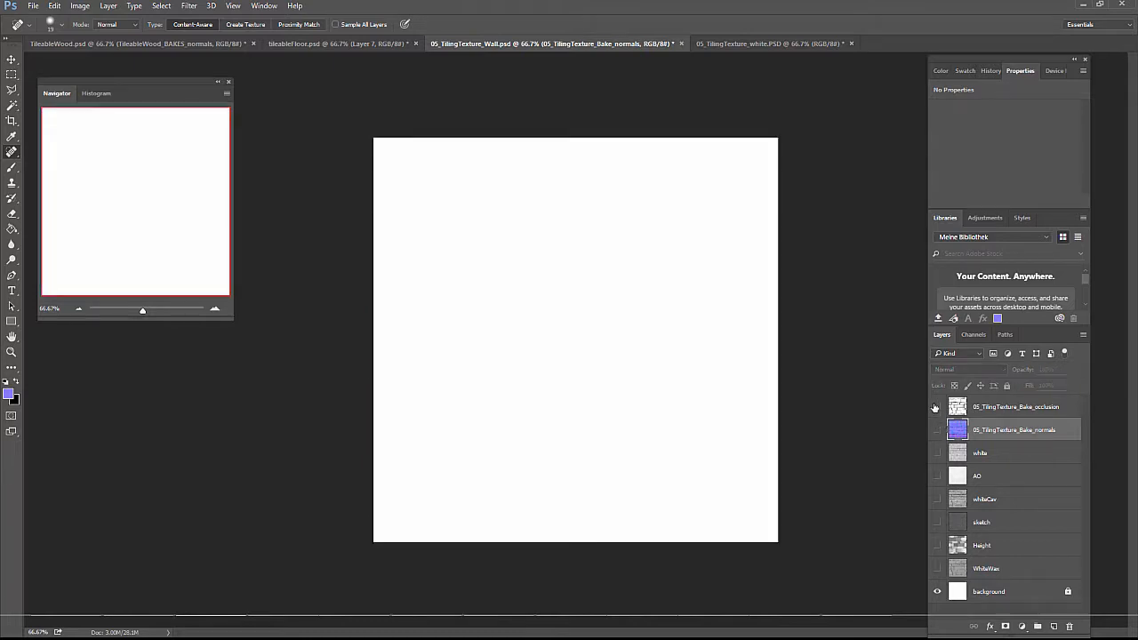
left_click(936, 429)
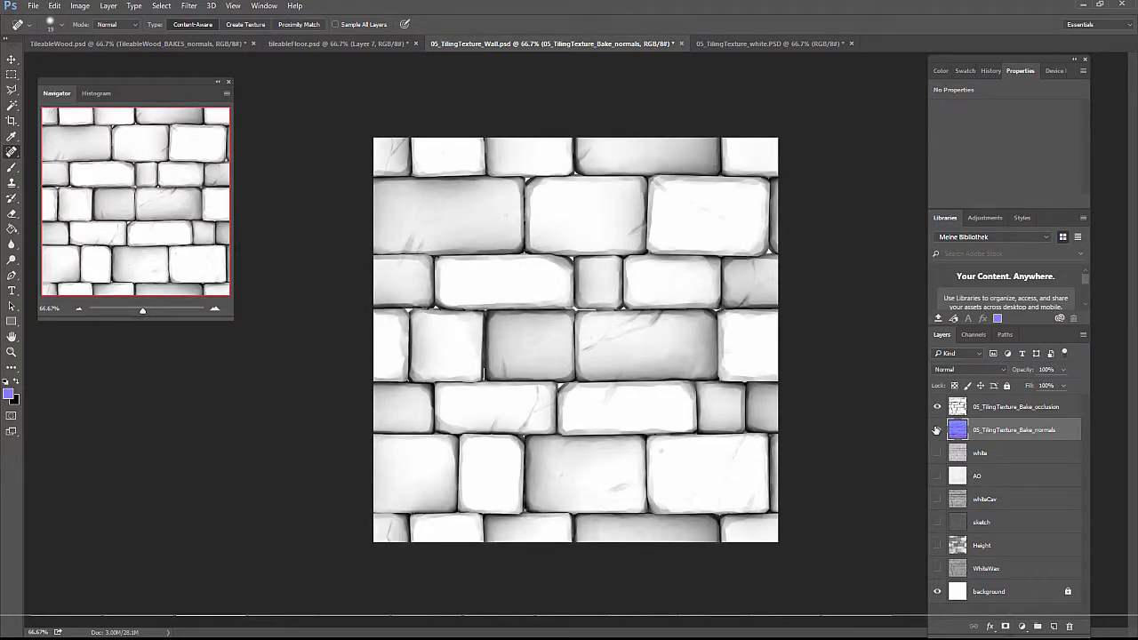
left_click(935, 406)
left_click(936, 406)
left_click(972, 415)
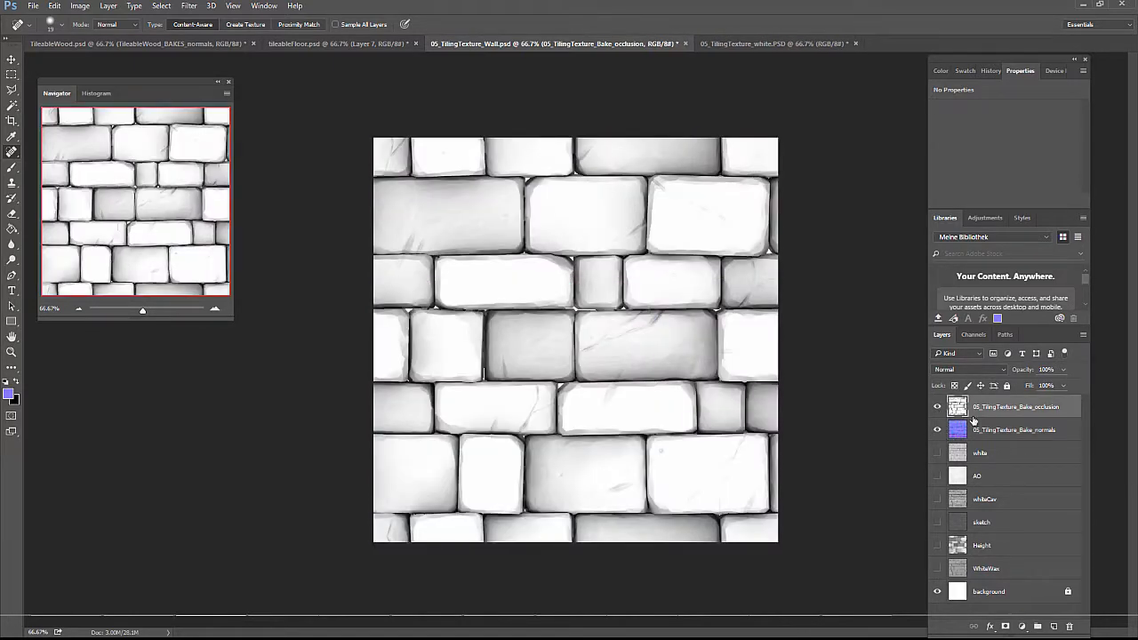
key("ctrl+plus")
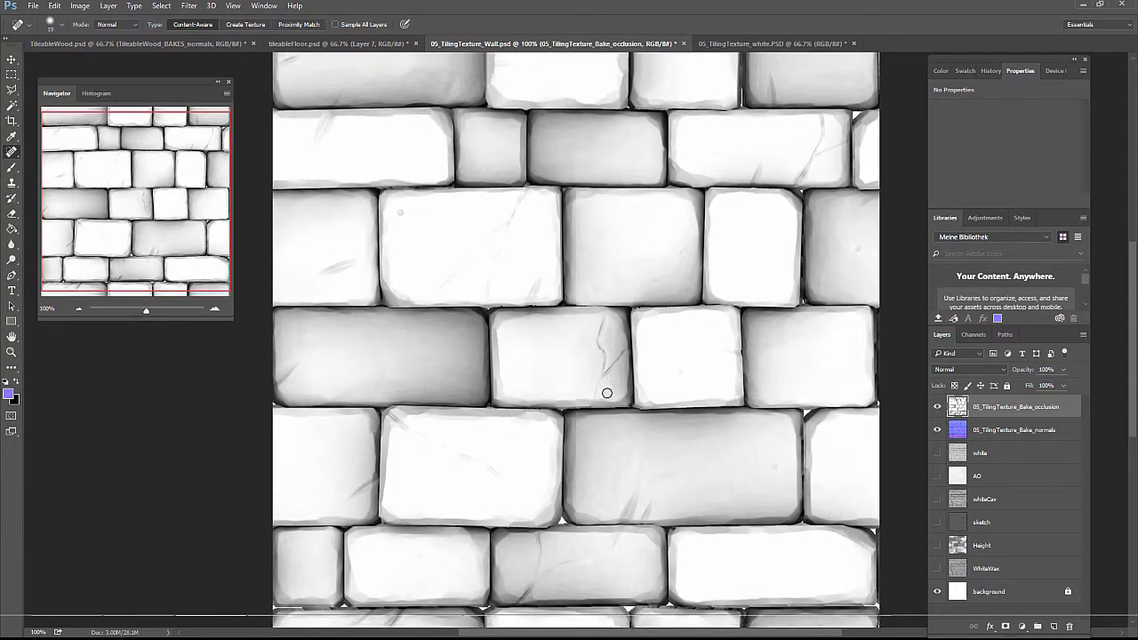
scroll(607, 393, "up", 2)
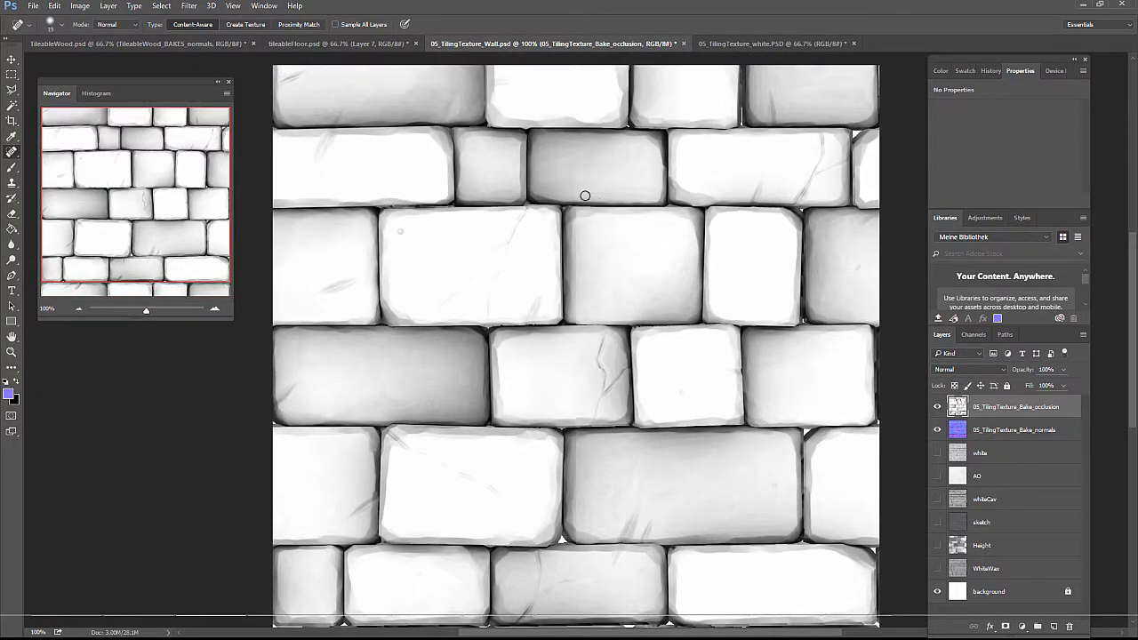
- Heal the vertical centre seam in the upper brick rows of the occlusion map with a 43 px Spot Healing Brush
right_click(573, 171)
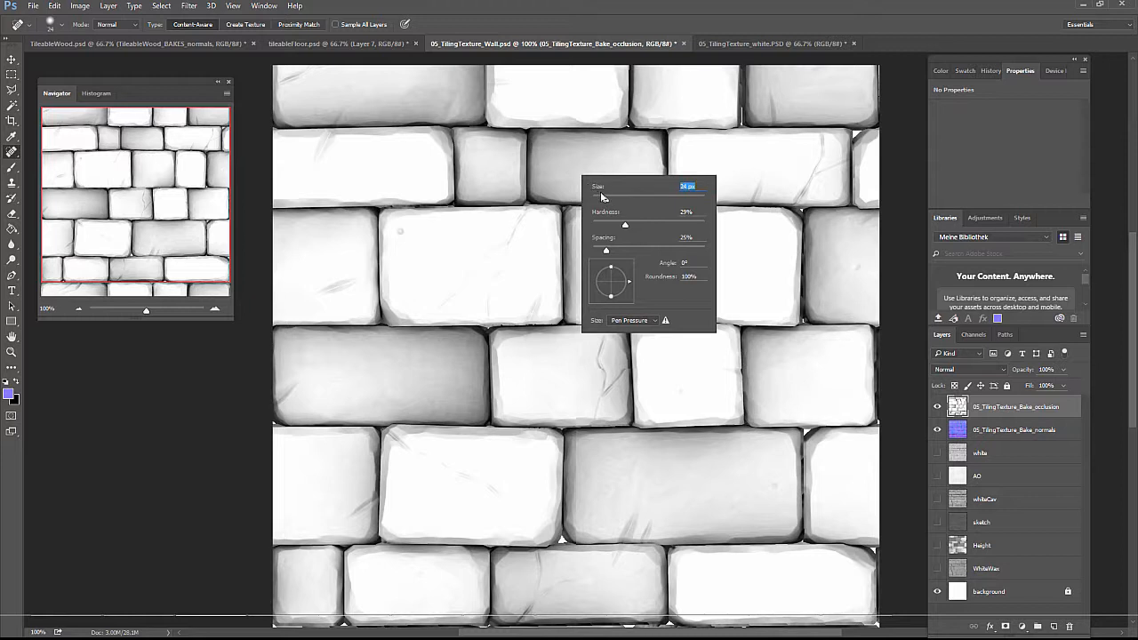
left_click(577, 117)
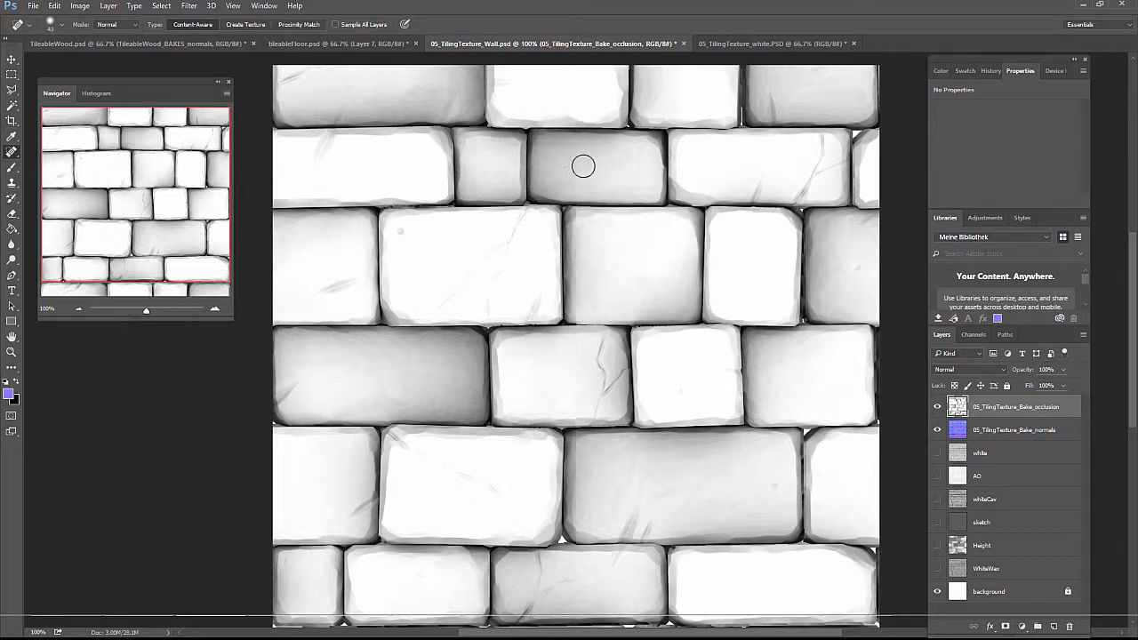
left_click_drag(577, 144, 574, 208)
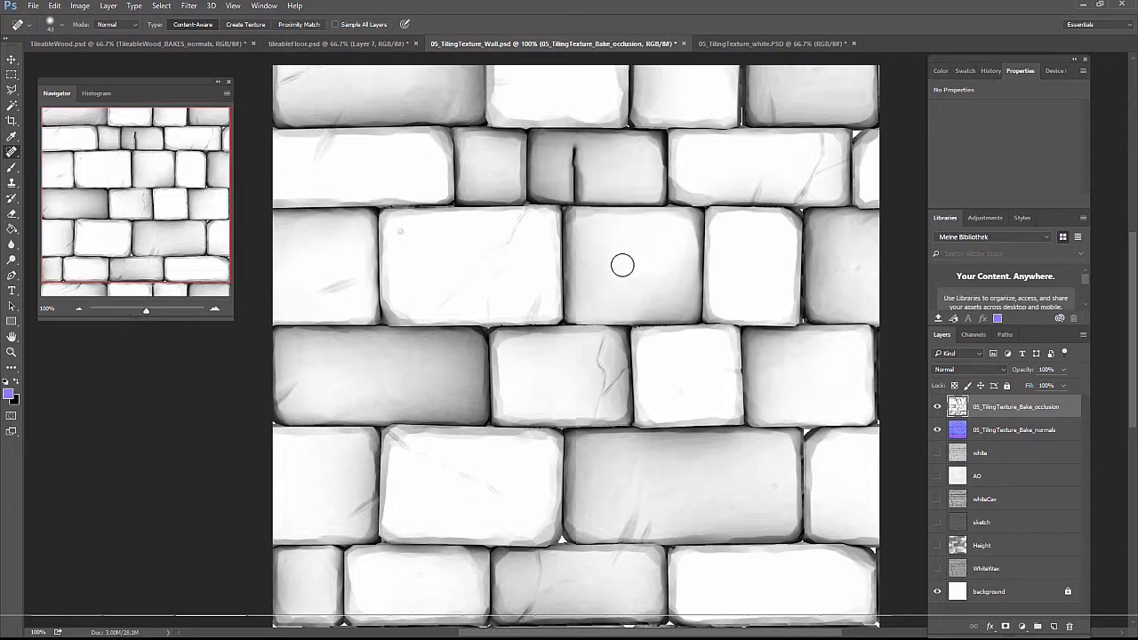
key("ctrl+z")
mouse_move(576, 159)
left_mouse_down()
mouse_move(608, 261)
mouse_move(577, 235)
mouse_move(574, 316)
left_mouse_up()
- Heal the rest of the occlusion map's vertical seam, down to the wide lower brick, with a smaller Spot Healing Brush
right_click(584, 234)
left_click(608, 256)
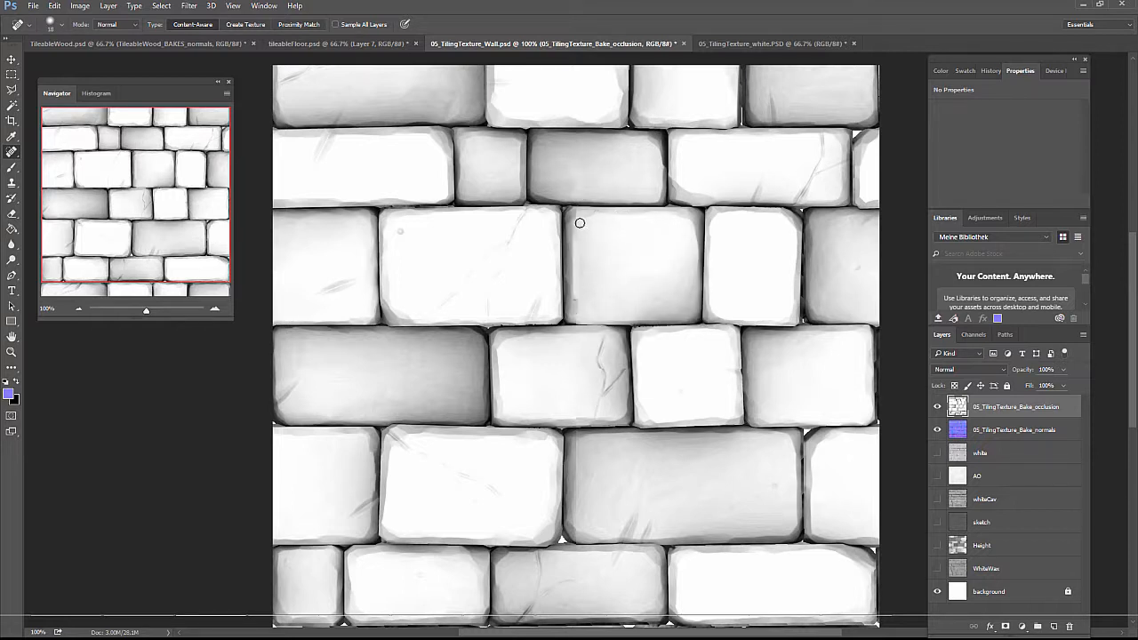
mouse_move(578, 223)
left_mouse_down()
mouse_move(576, 287)
mouse_move(586, 272)
left_mouse_up()
scroll(578, 403, "down", 2)
left_click_drag(576, 419, 577, 481)
key("ctrl+minus")
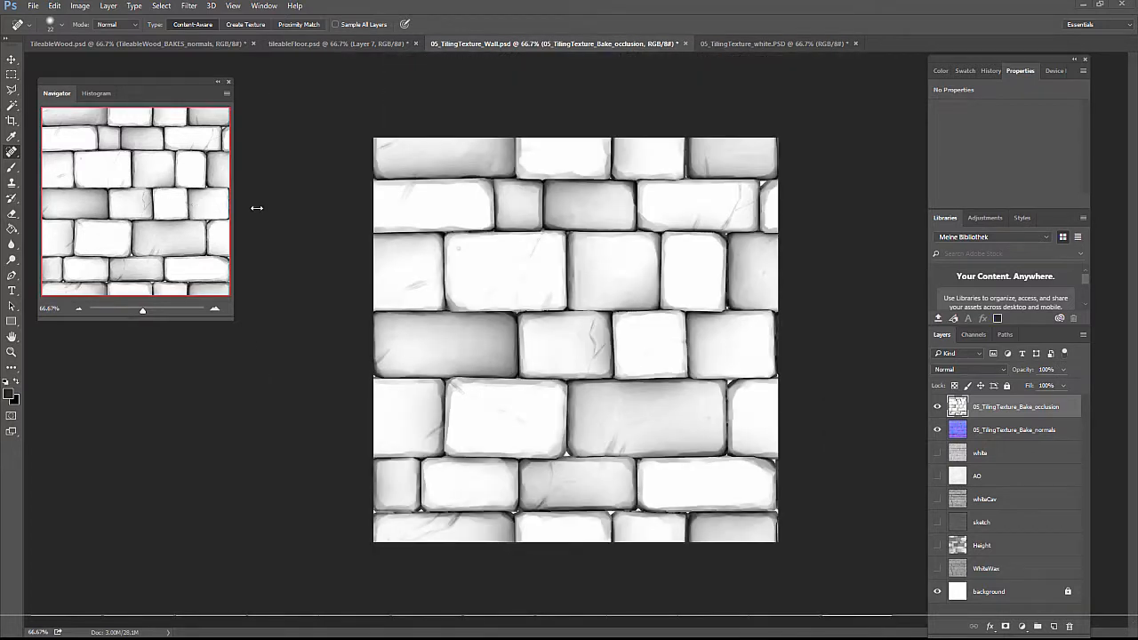
- Hide the occlusion and normals layers, show the white layer, reapply the Offset filter to it and check for seams
left_click(937, 407)
left_click(937, 429)
left_click(937, 453)
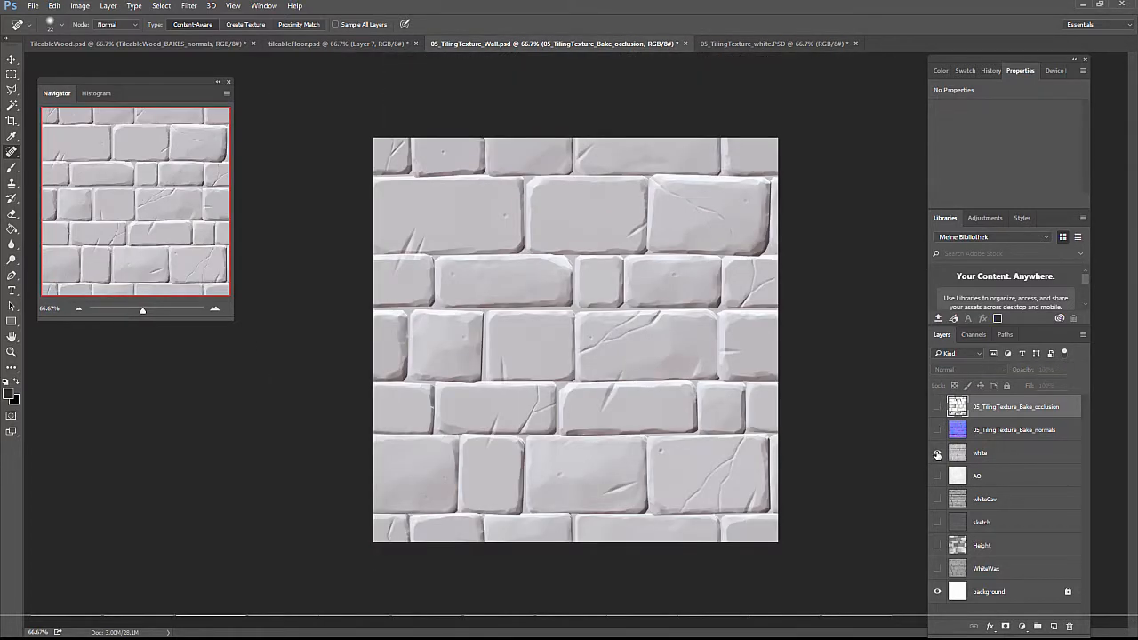
left_click(937, 406)
left_click(937, 406)
left_click(989, 456)
key("ctrl+f")
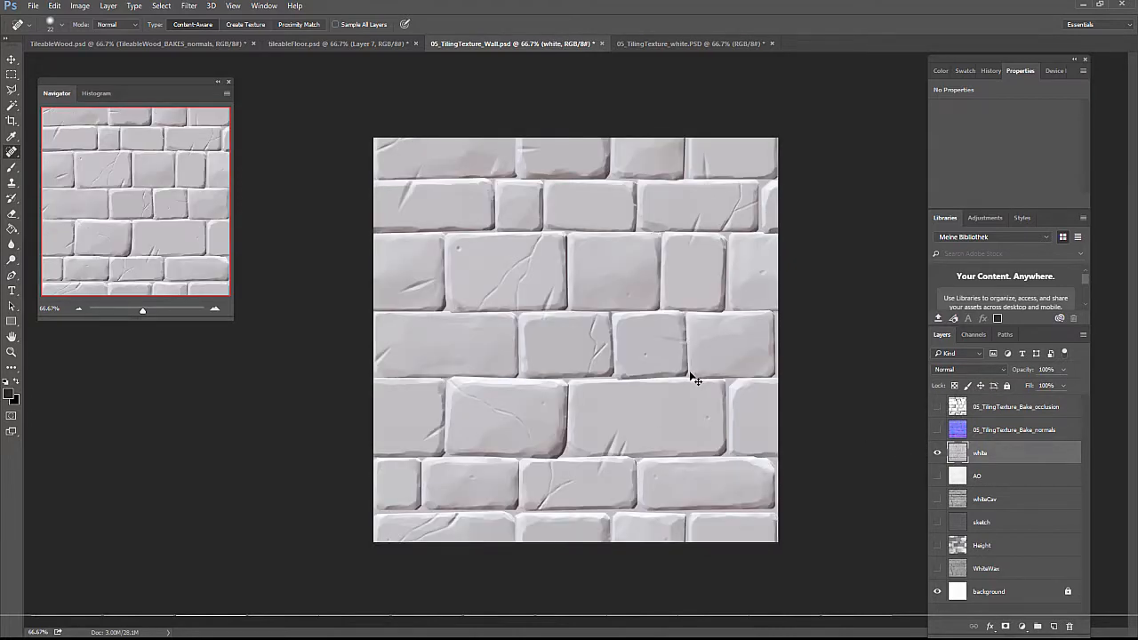
key("ctrl+plus")
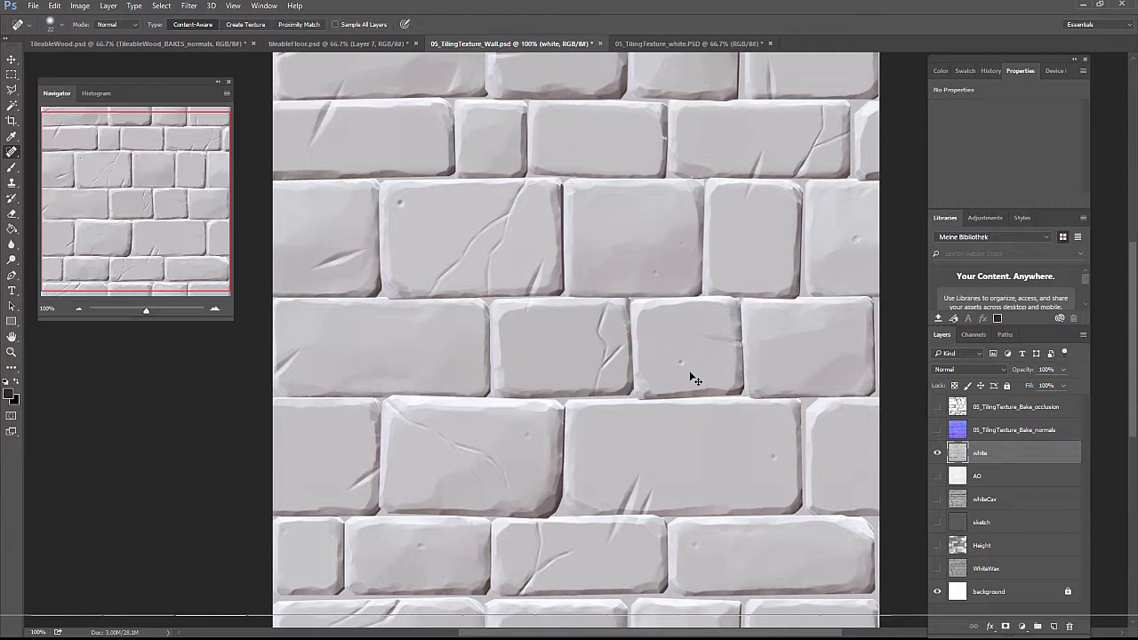
key("ctrl+minus")
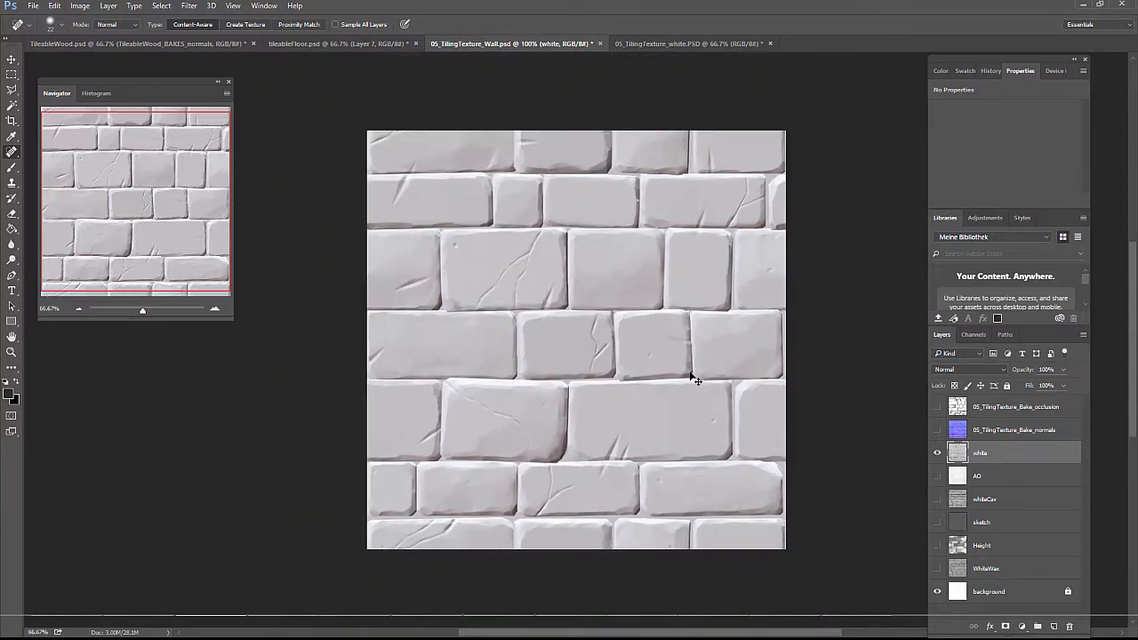
- Replace the white layer with the AO layer in the view and reapply the Offset filter to AO
left_click(937, 452)
left_click(937, 476)
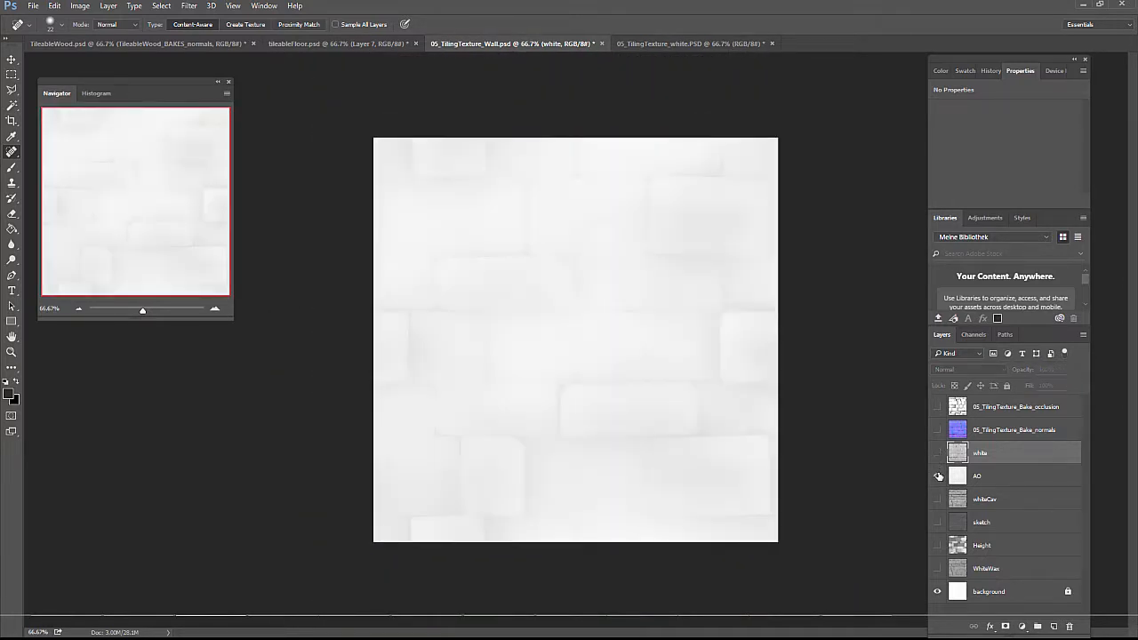
left_click(984, 477)
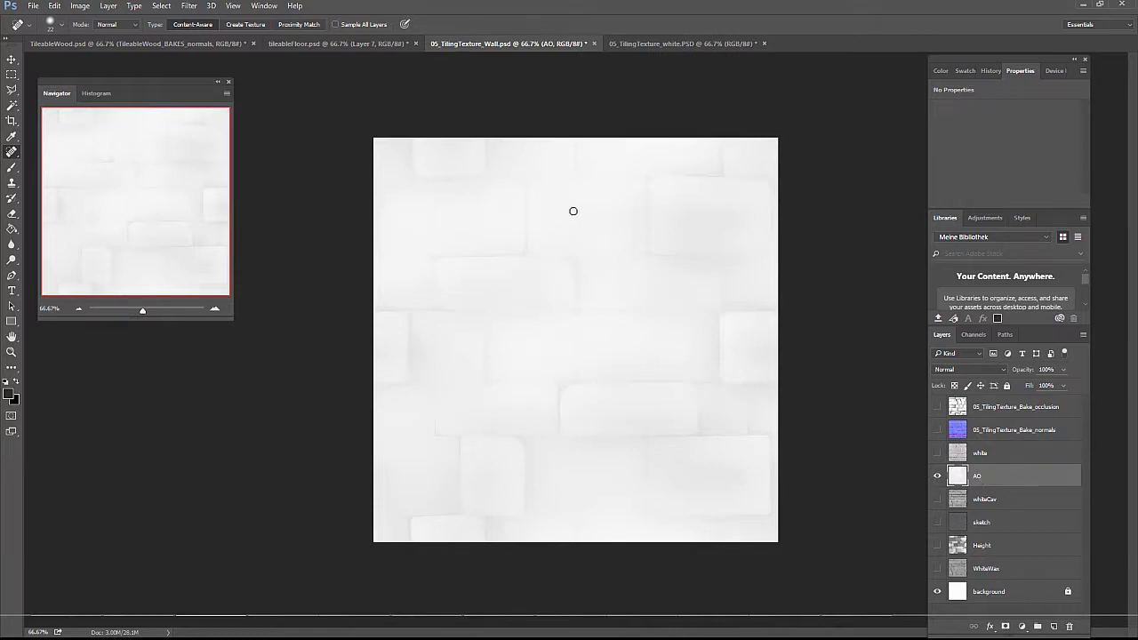
left_click(937, 477)
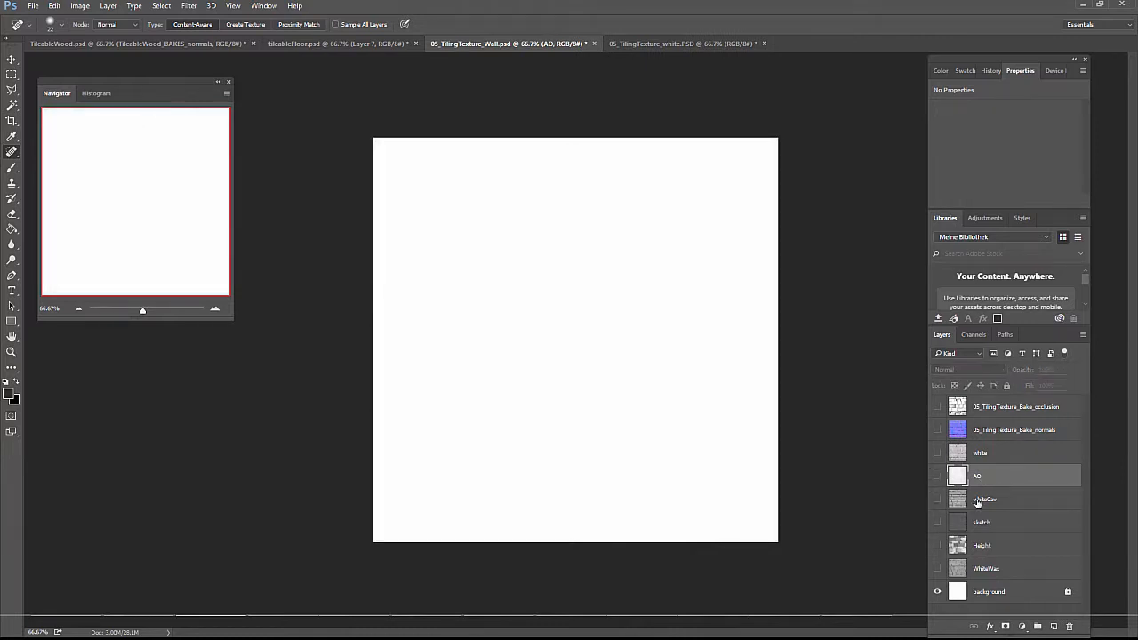
left_click(938, 477)
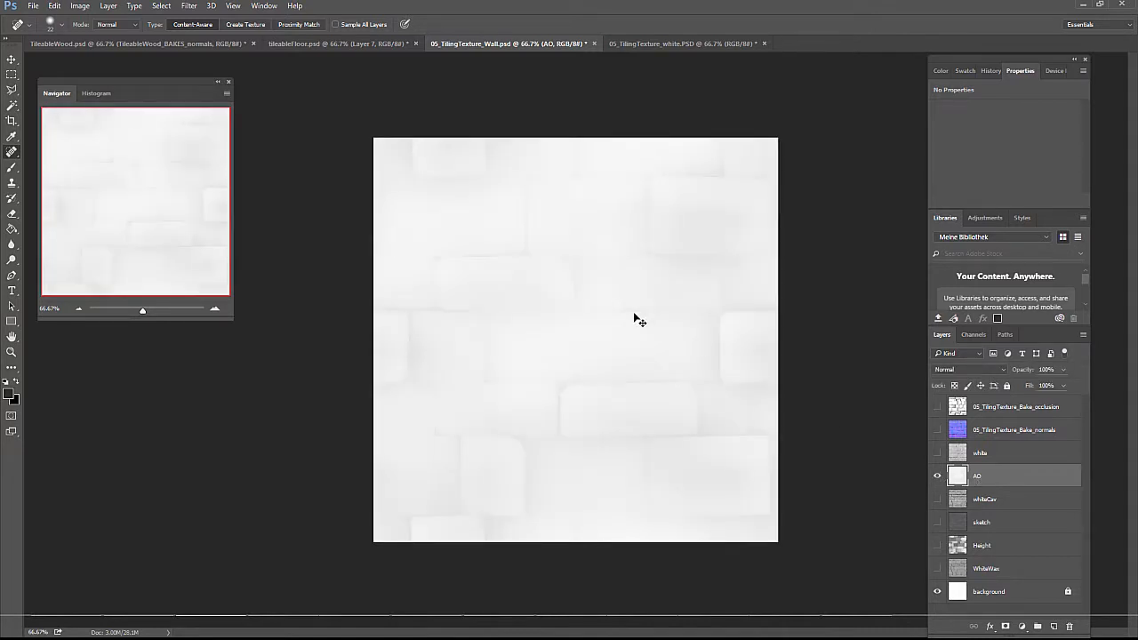
key("ctrl+f")
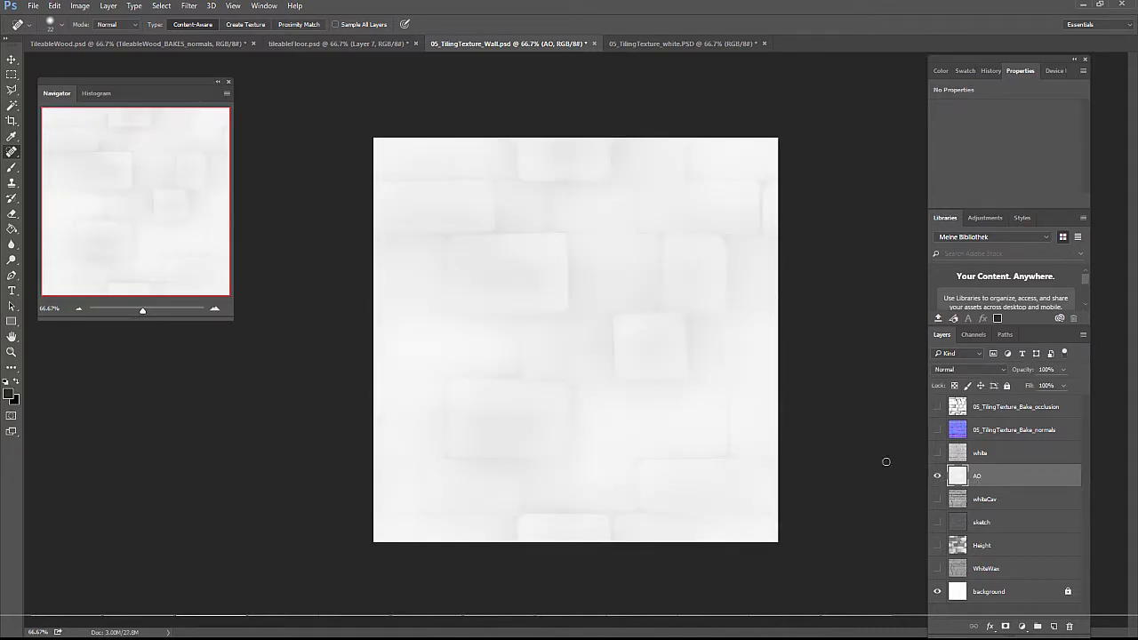
- Show the whiteCav layer instead of AO, reapply the Offset filter to it and check for seams
left_click(936, 498)
left_click(937, 477)
left_click(955, 499)
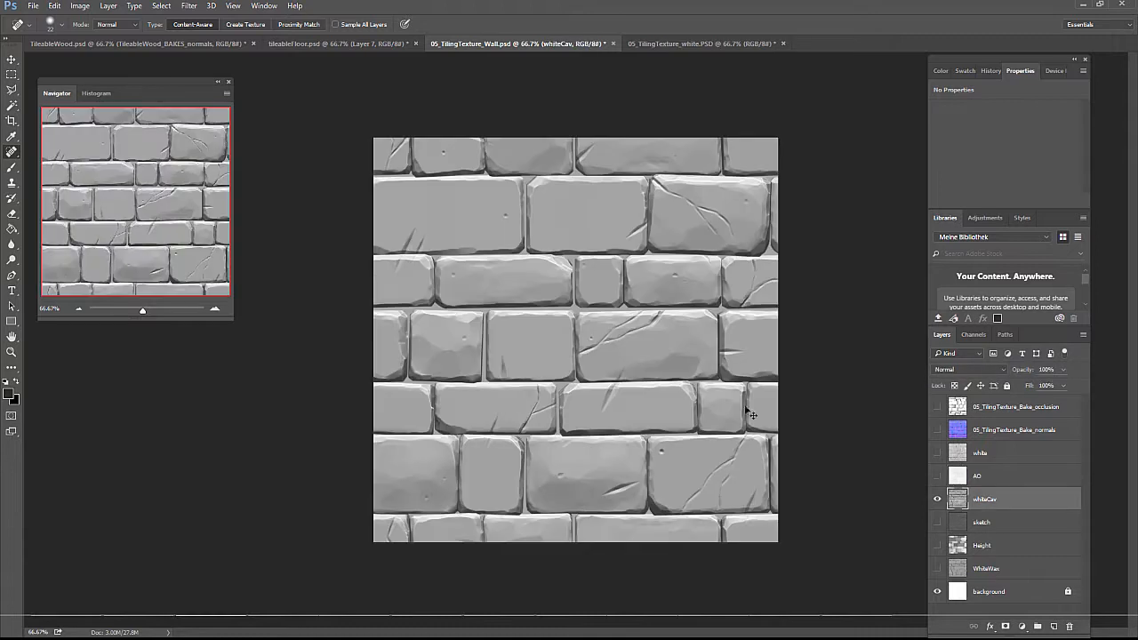
key("ctrl+f")
scroll(637, 338, "up", 3)
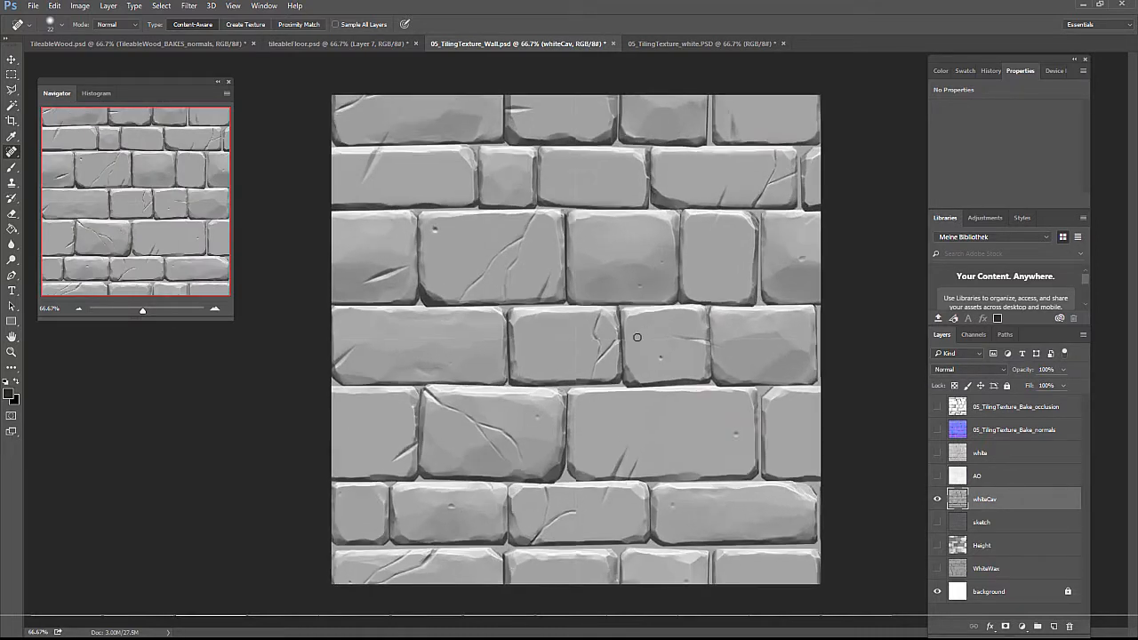
scroll(637, 336, "down", 3)
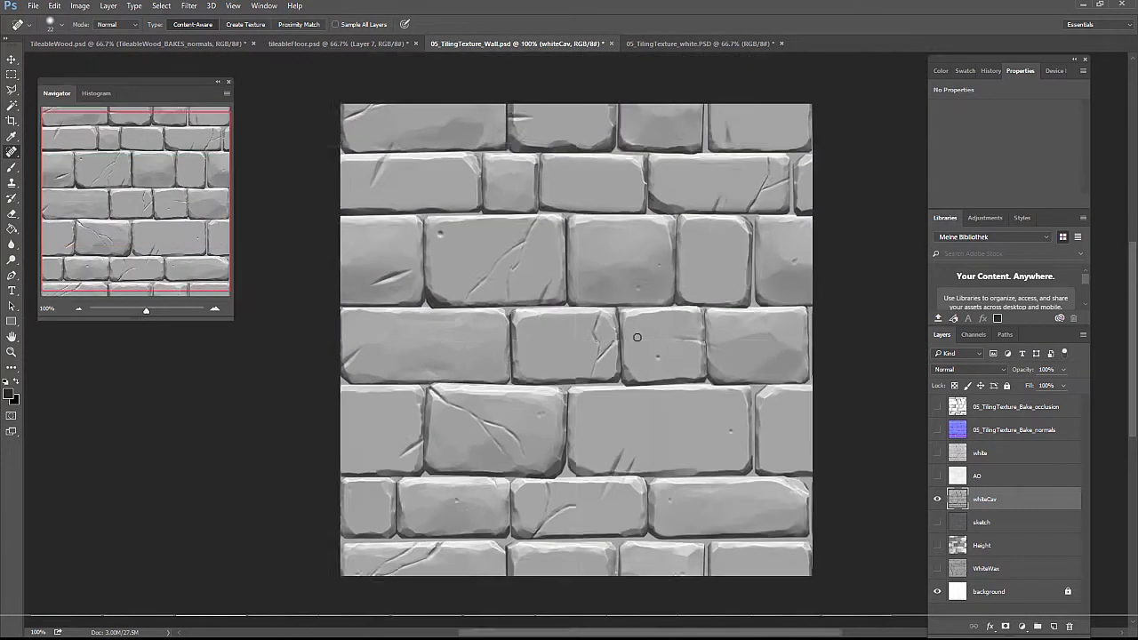
scroll(636, 337, "up", 1)
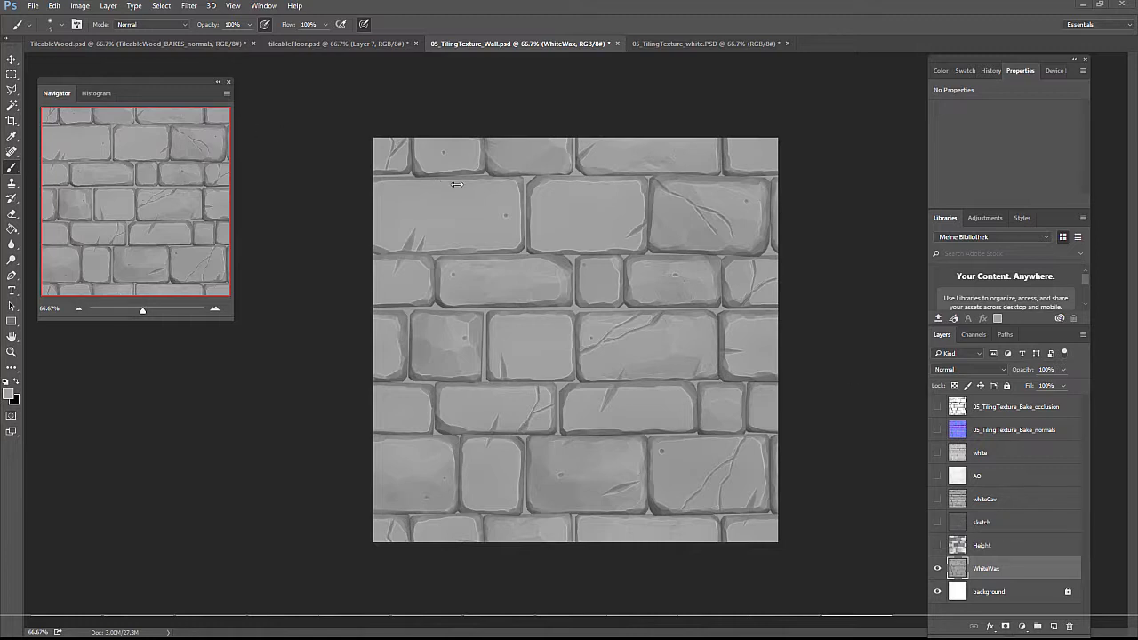
- Rename the AO layer as AO_Zbrush
left_click(976, 477)
double_click(992, 476)
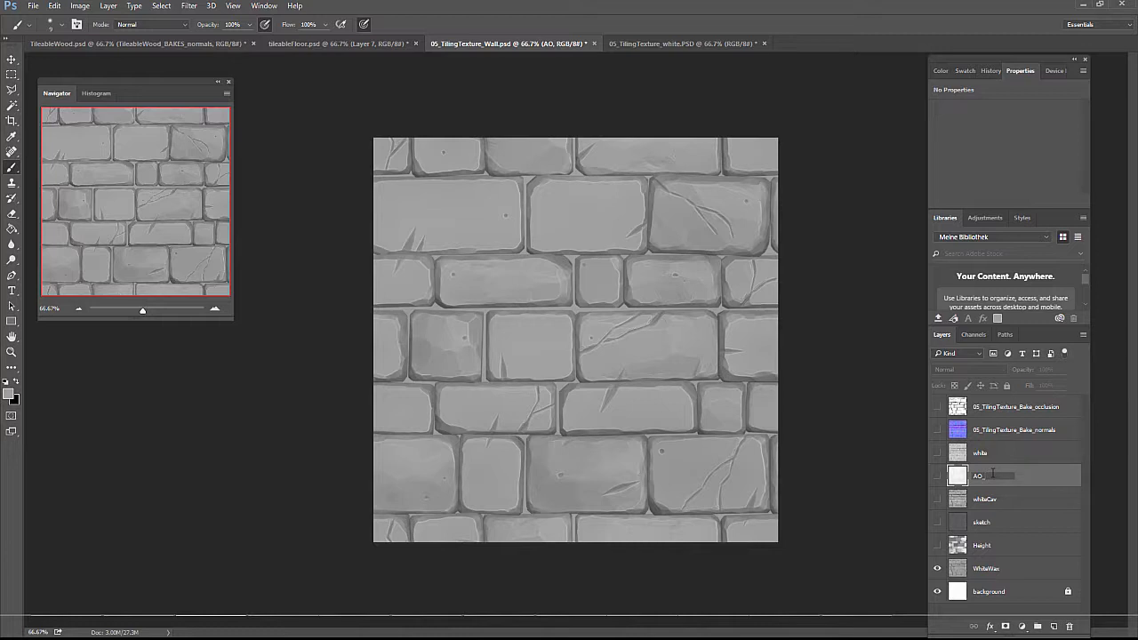
type("_Zbrush")
key("Return")
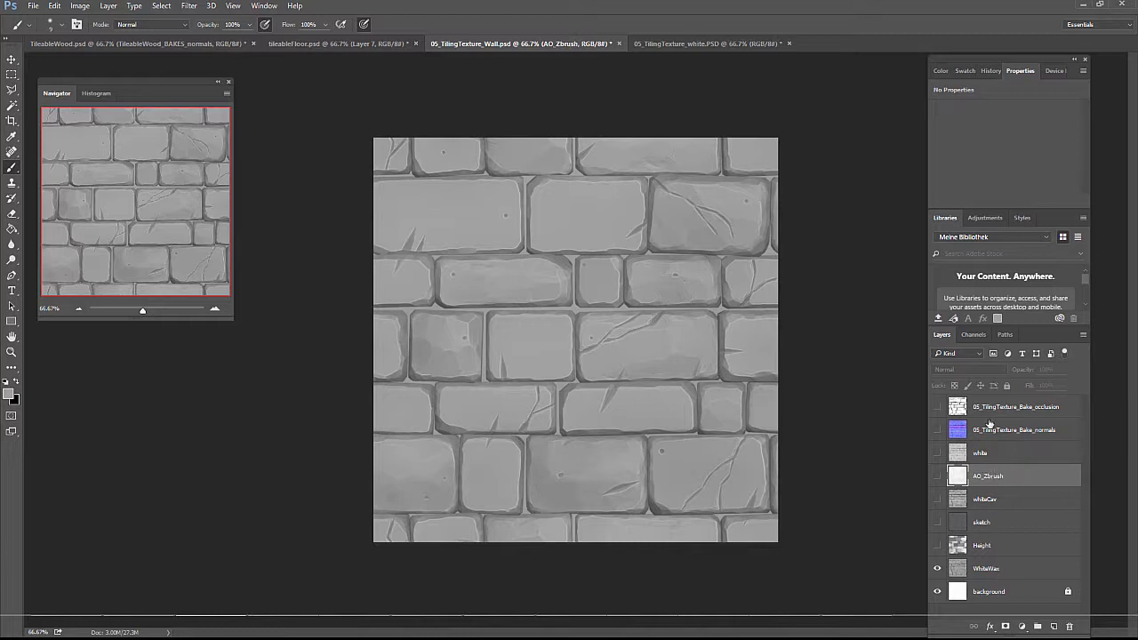
- Rename the baked occlusion layer as AO_XN and the baked normals layer as Normal
double_click(990, 407)
type("AO")
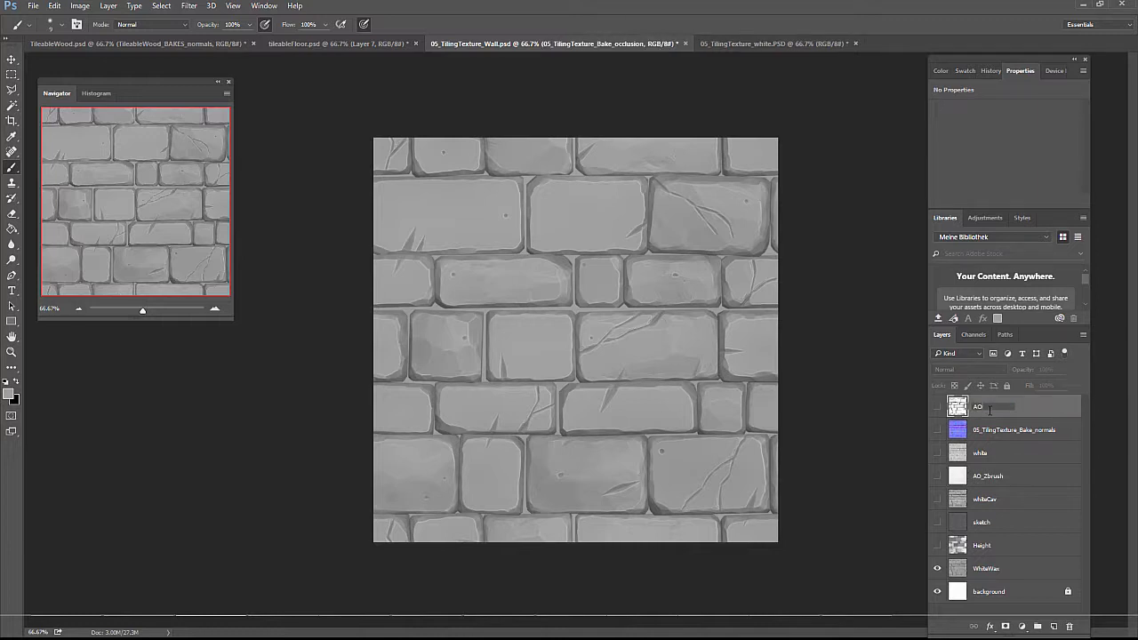
type("_XN")
key("Return")
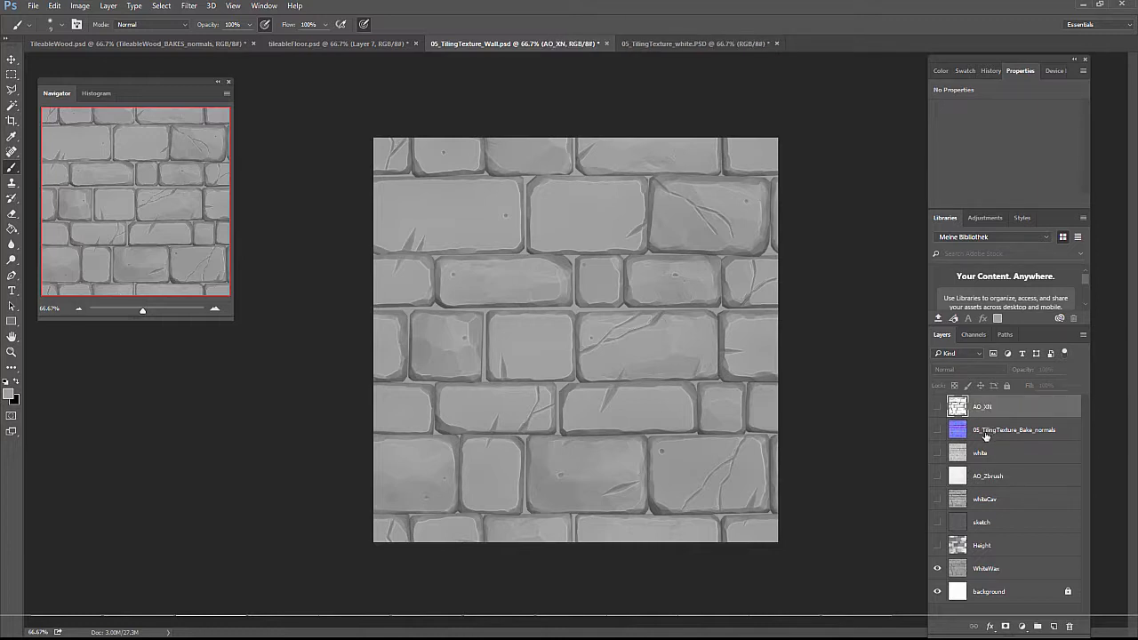
double_click(986, 431)
type("Normal")
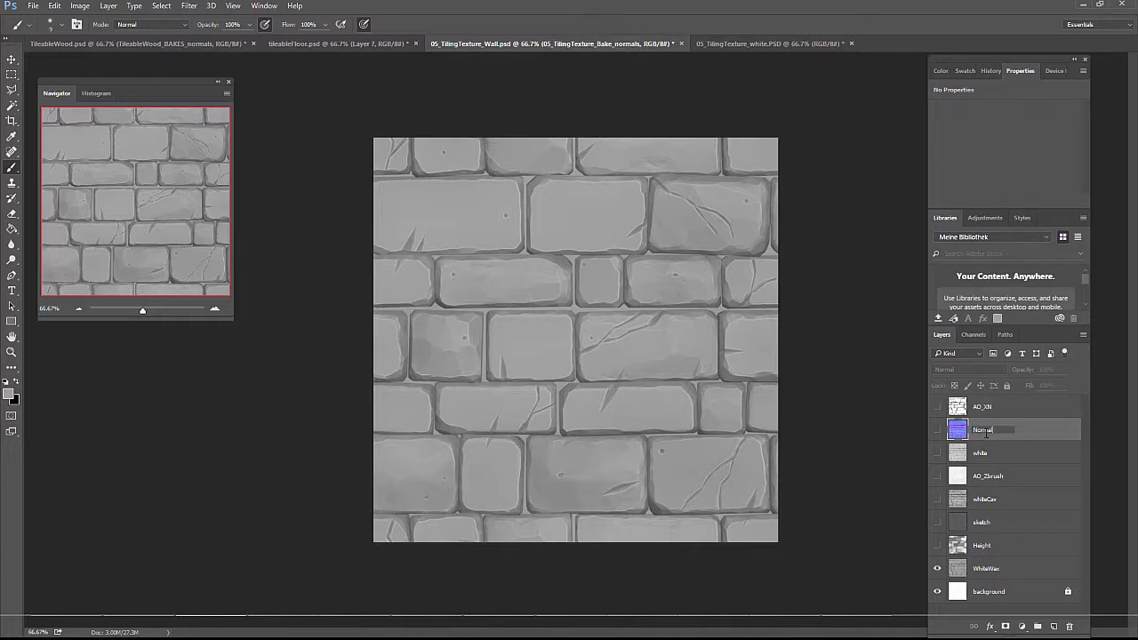
key("Return")
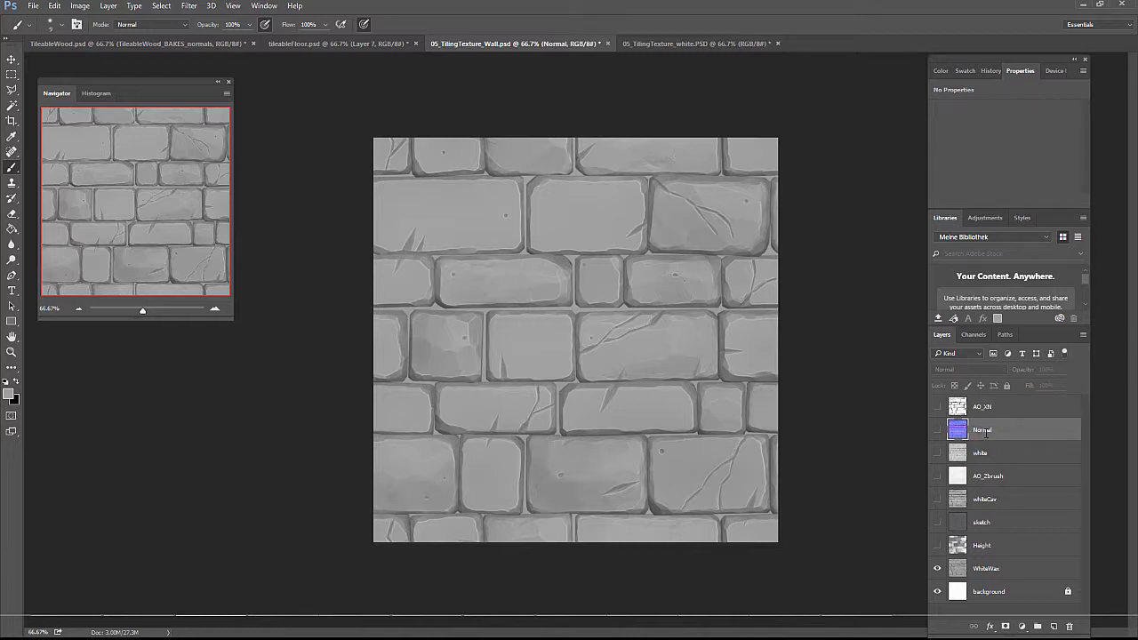
- Hide the WhiteWax layer, show the Height layer and move it directly above the background layer
left_click(1004, 594)
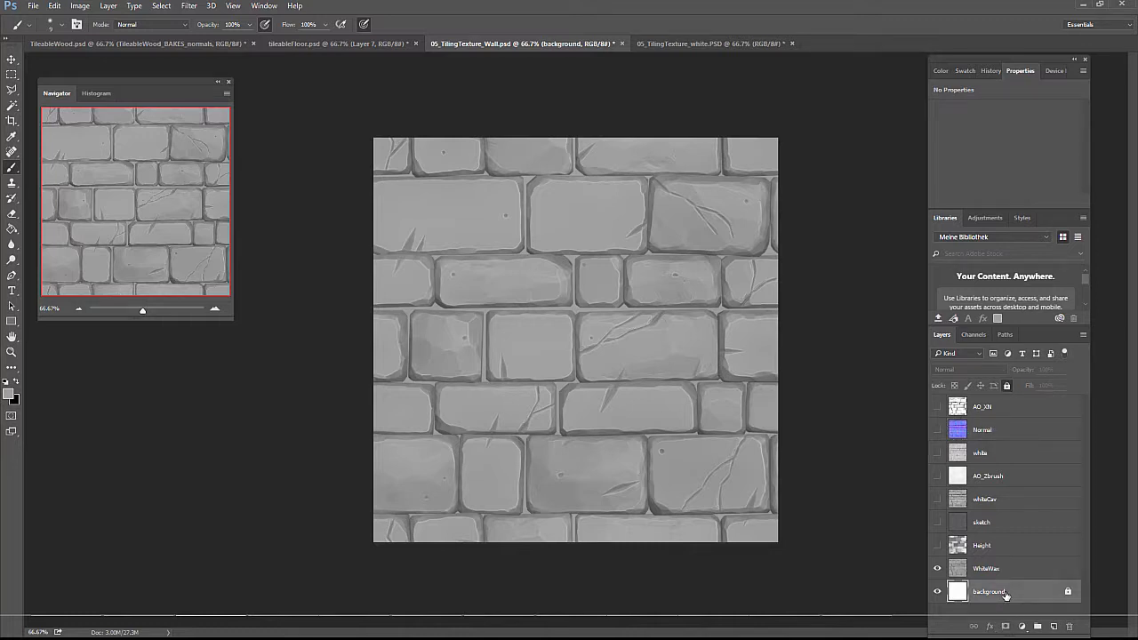
left_click(1009, 545)
left_click(937, 568)
left_click(937, 544)
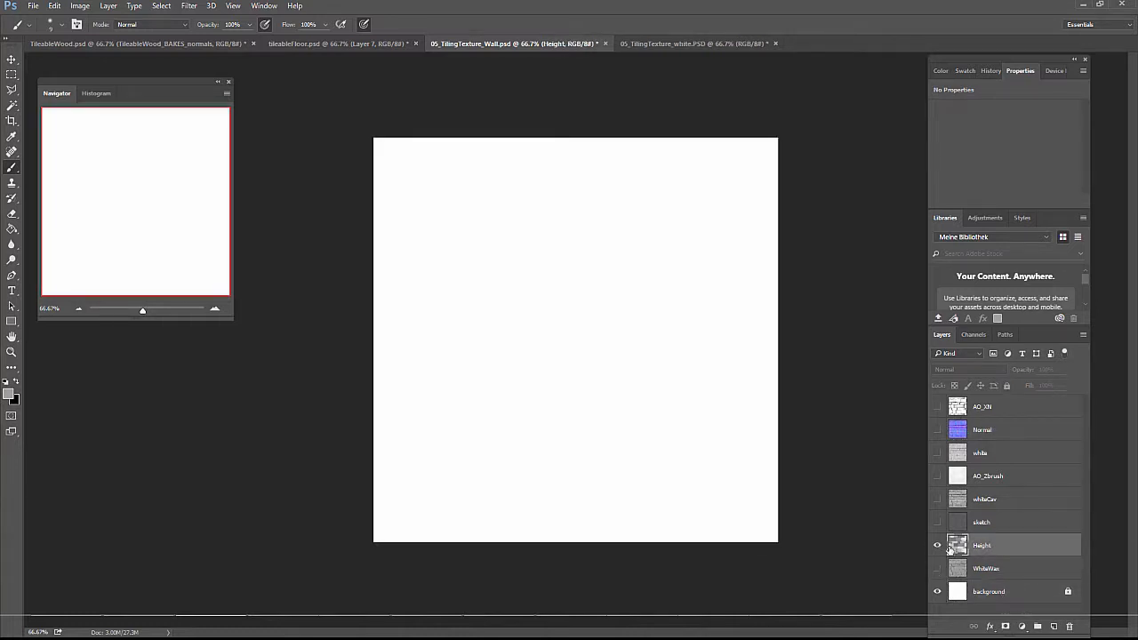
left_click_drag(949, 549, 987, 574)
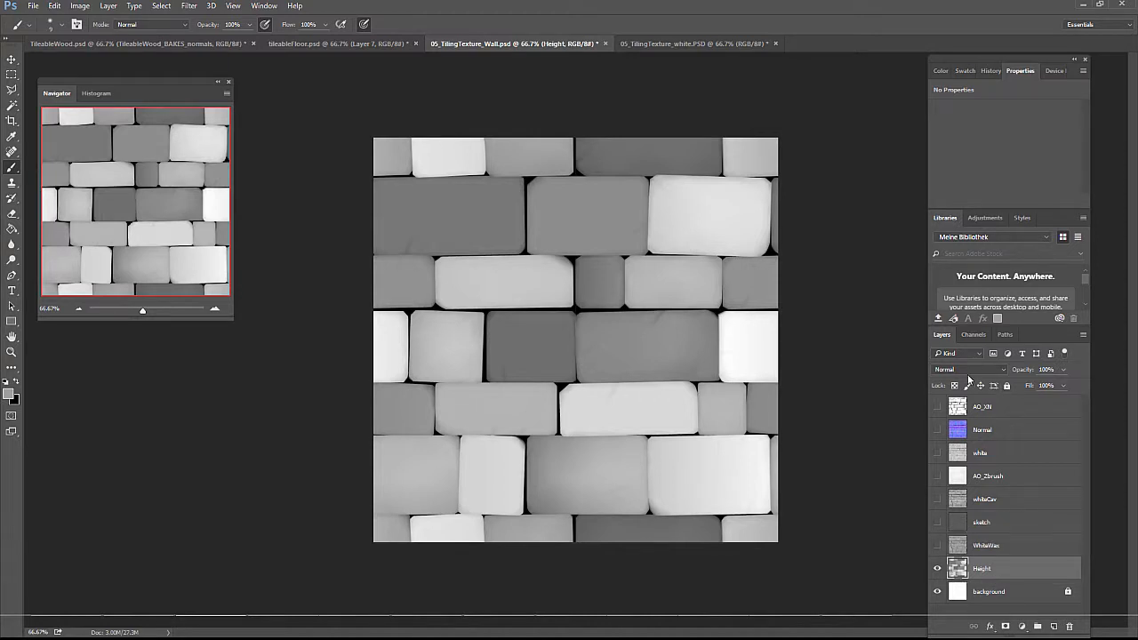
- Set the Height layer's blend mode to Multiply and its opacity to 80%
left_click(968, 371)
left_click(960, 401)
left_click(1041, 372)
type("80")
key("Return")
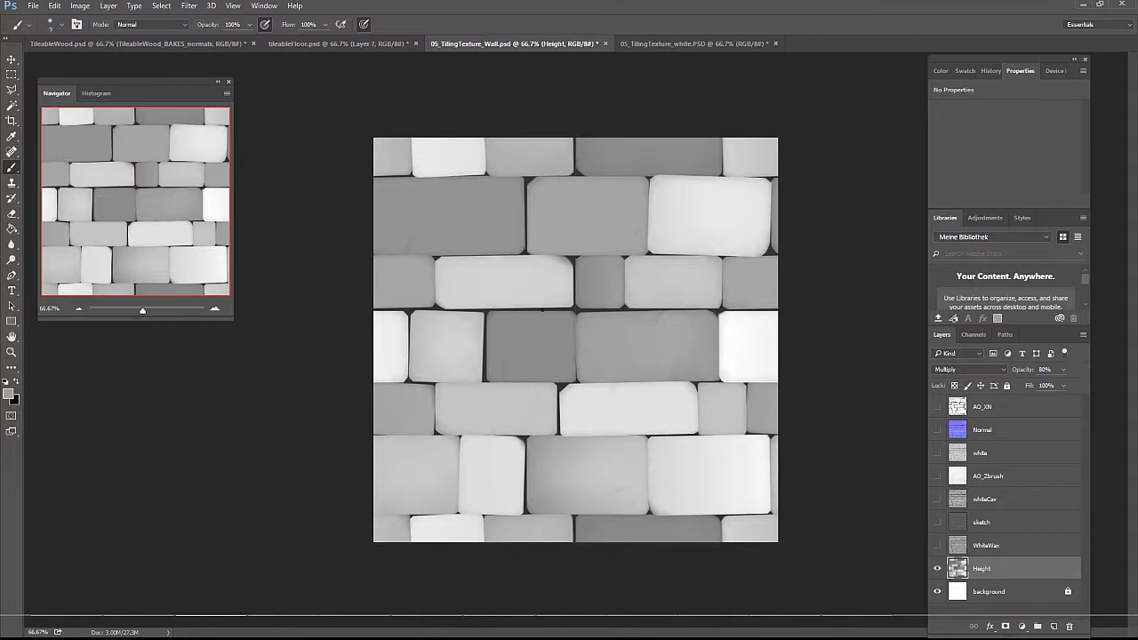
- Return the Height layer to Normal blending at 100% opacity and sample the dark joint between the stones as foreground colour
key("ctrl+1")
left_click(969, 369)
left_click(955, 375)
left_click(1062, 369)
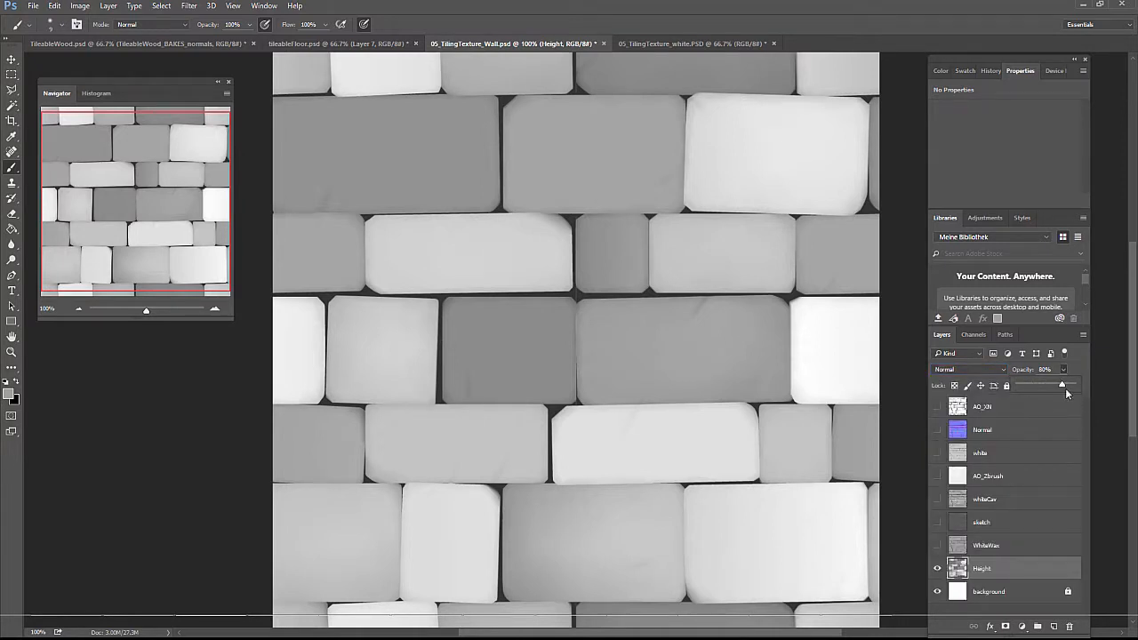
left_click_drag(1065, 388, 1078, 385)
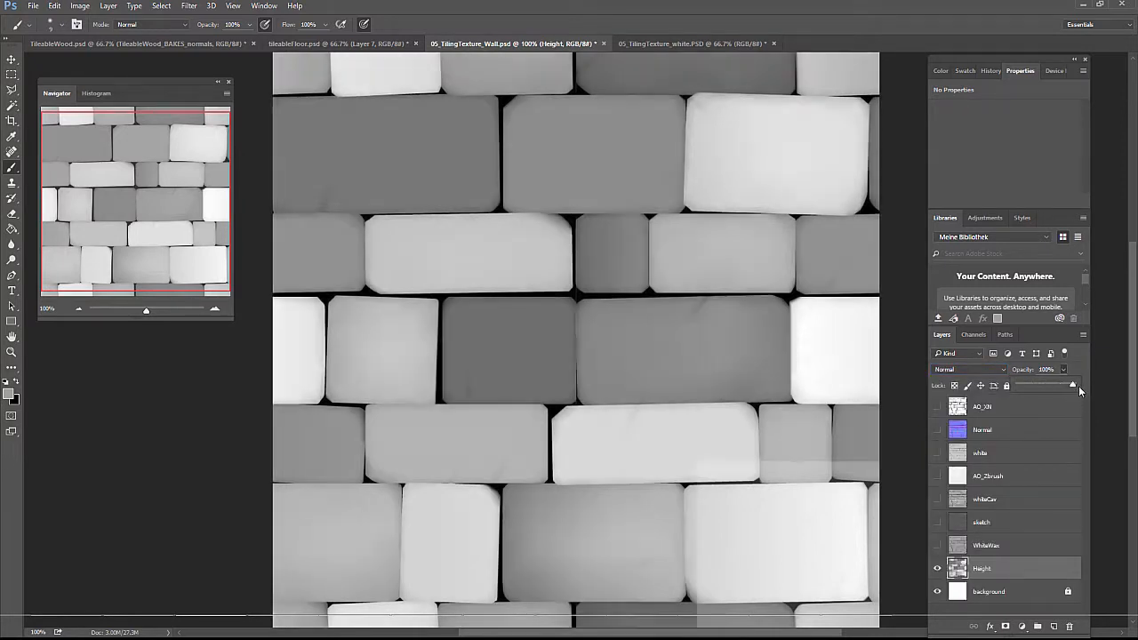
left_click(578, 293, "alt")
key("ctrl+minus")
- Restore the Height layer's Multiply blending and 80% opacity
left_click(969, 369)
left_click(960, 404)
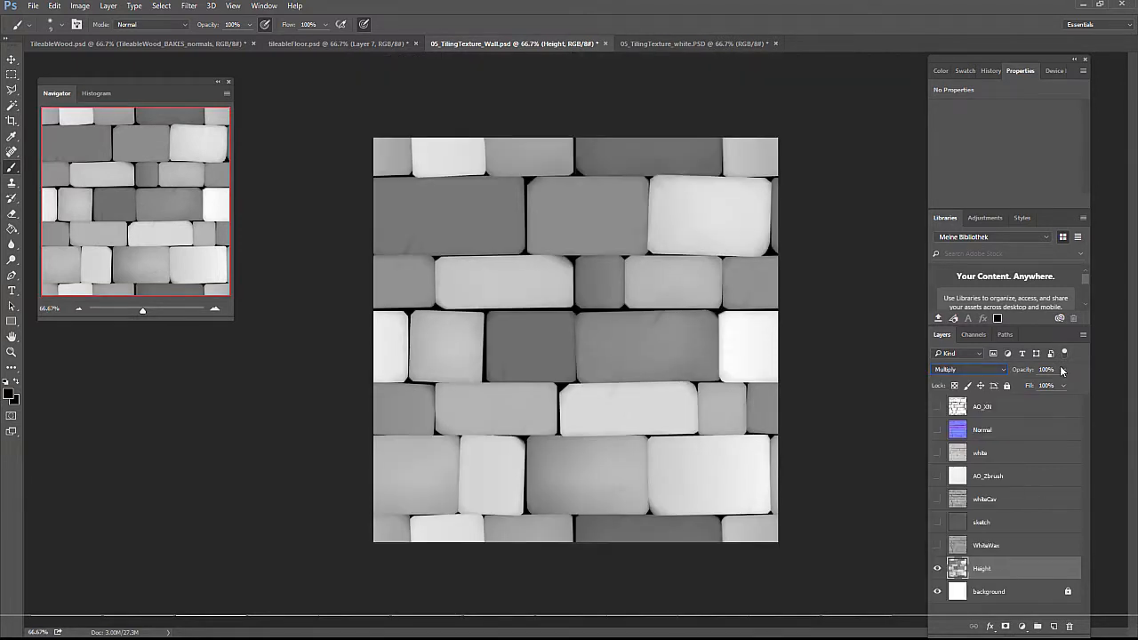
left_click(1046, 369)
type("80")
key("Return")
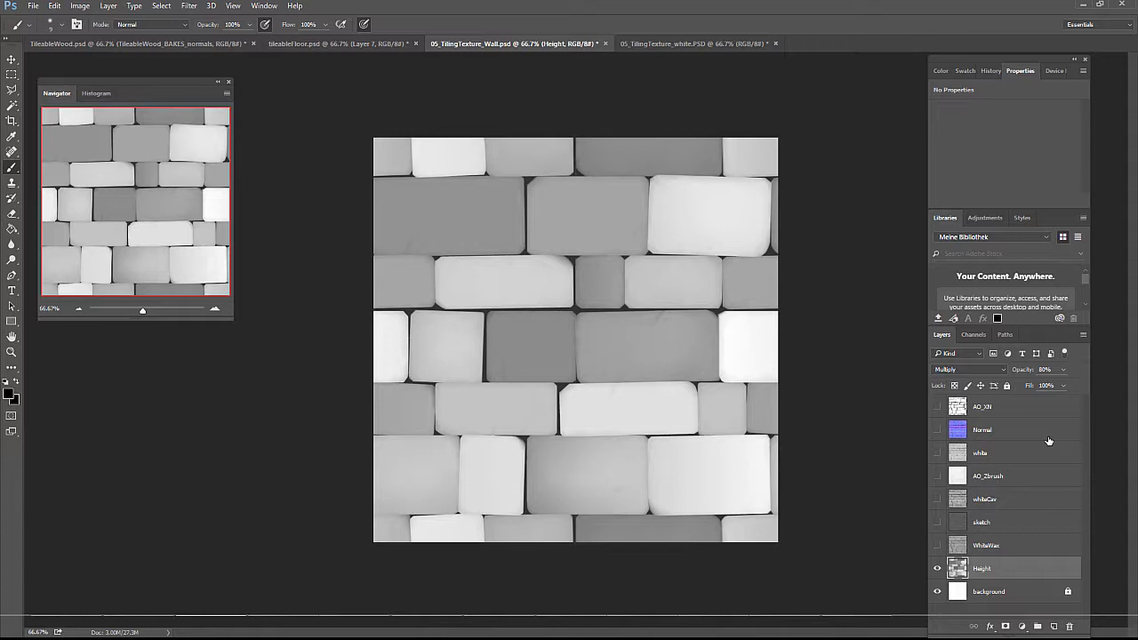
- Show the sketch layer and move it below WhiteWax, directly above the Height layer
left_click(994, 522)
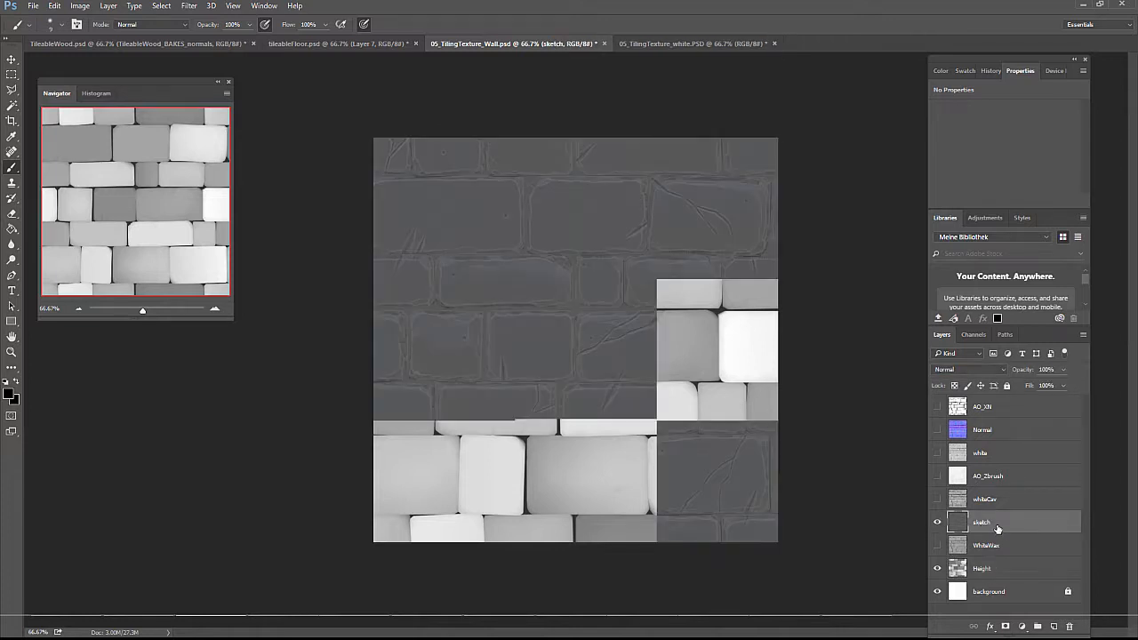
left_click_drag(996, 529, 1000, 549)
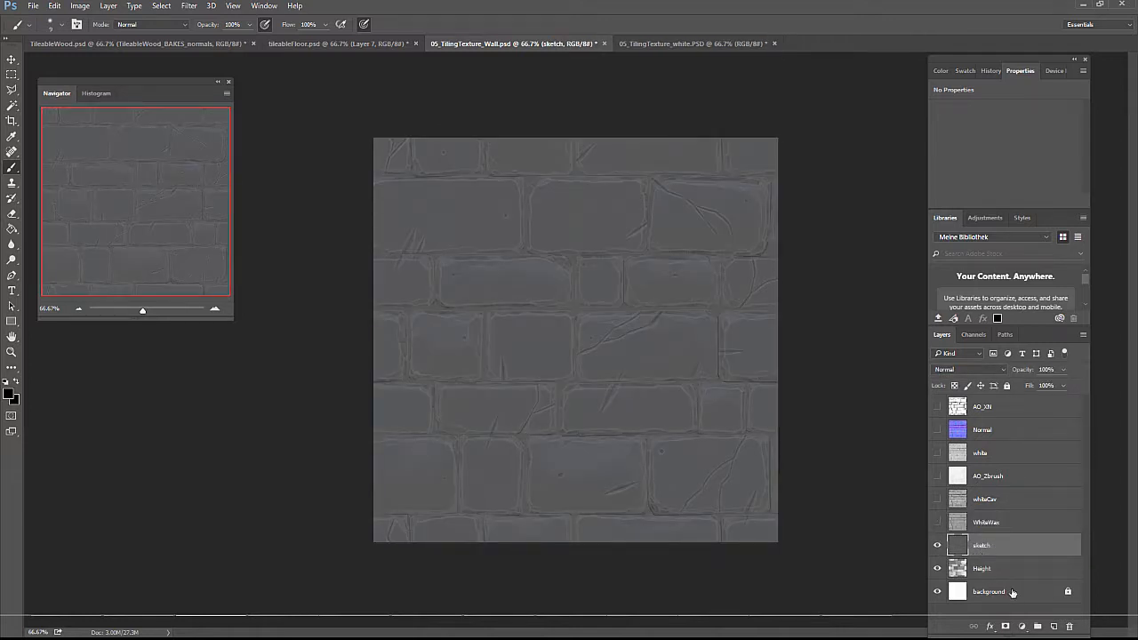
- Clip a Levels adjustment to the sketch layer and narrow its black and white input points for a brighter, higher-contrast sketch
left_click(1021, 626)
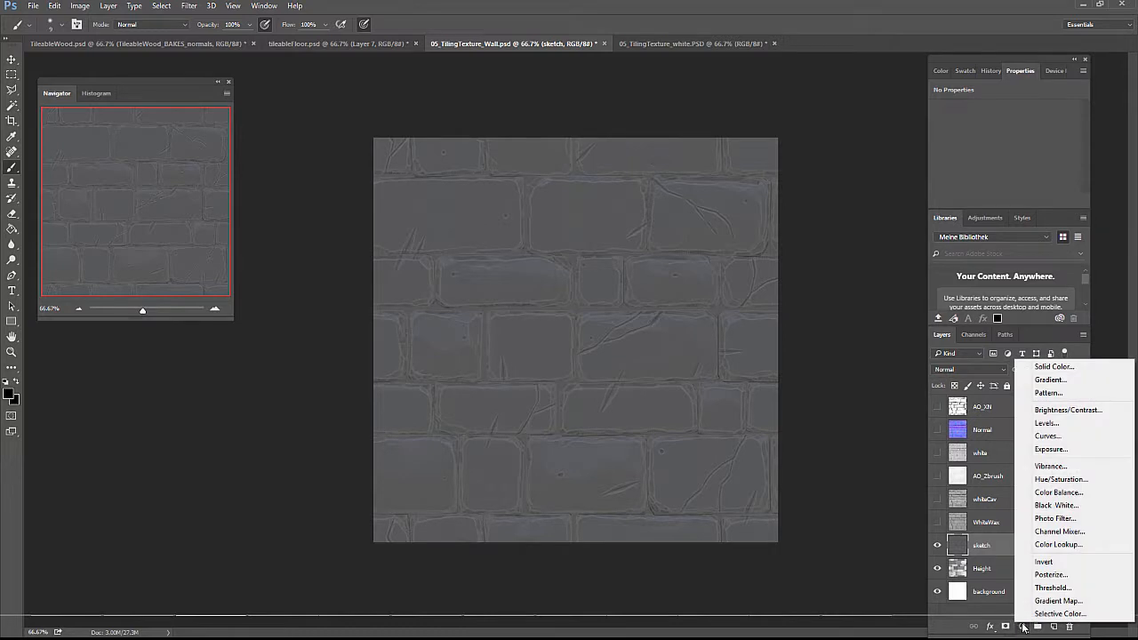
left_click(1047, 423)
right_click(1013, 546)
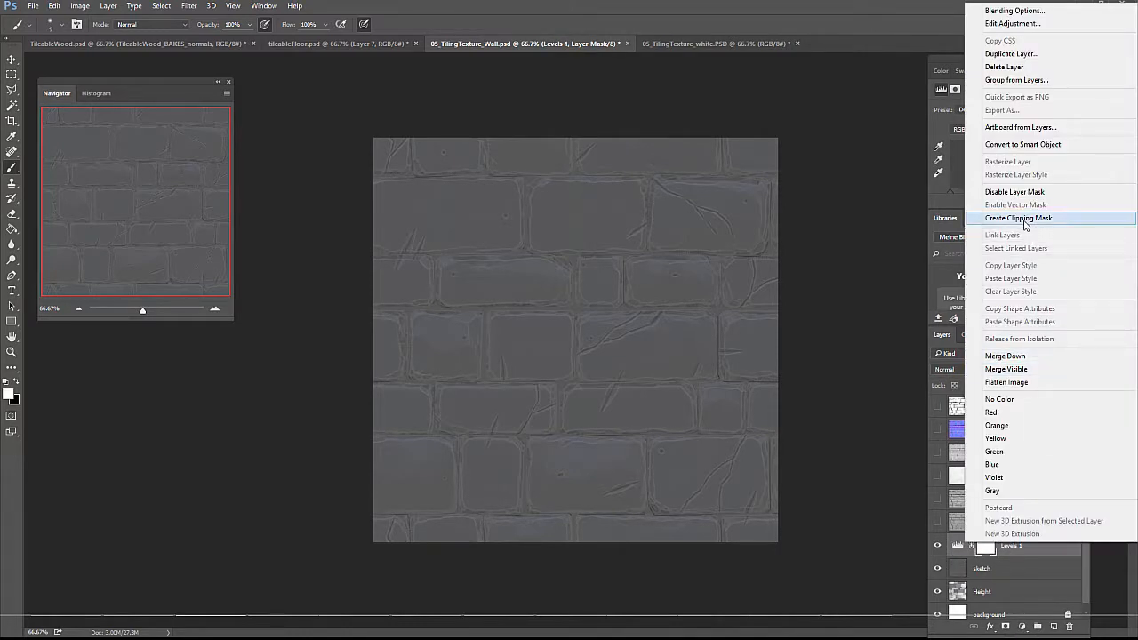
left_click(1025, 219)
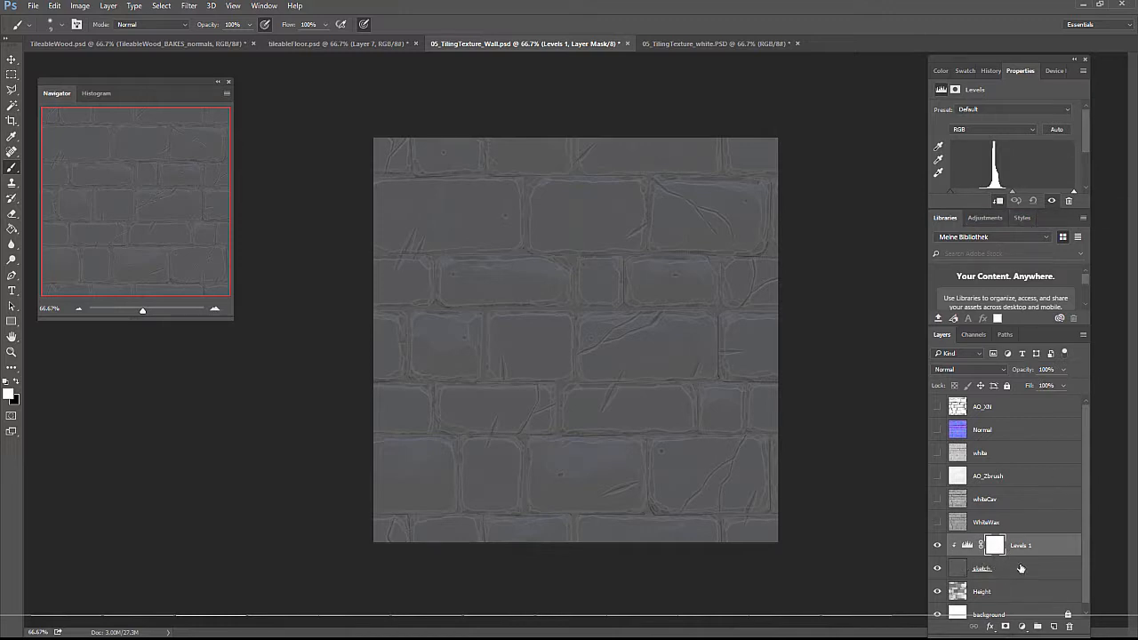
left_click_drag(950, 191, 1002, 192)
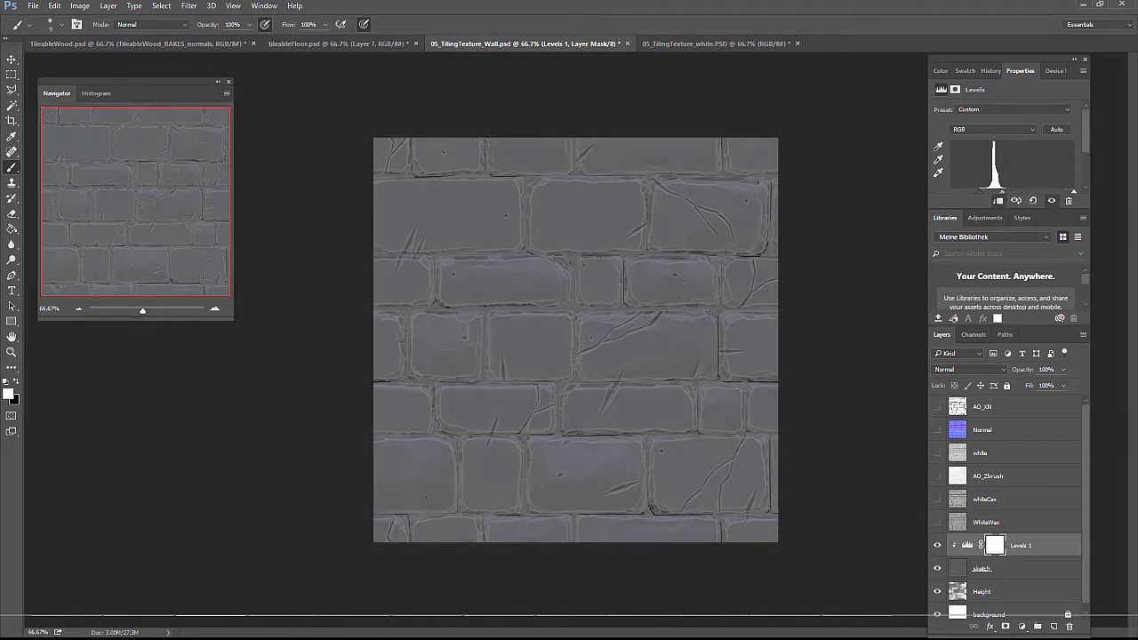
left_click_drag(1072, 194, 1014, 197)
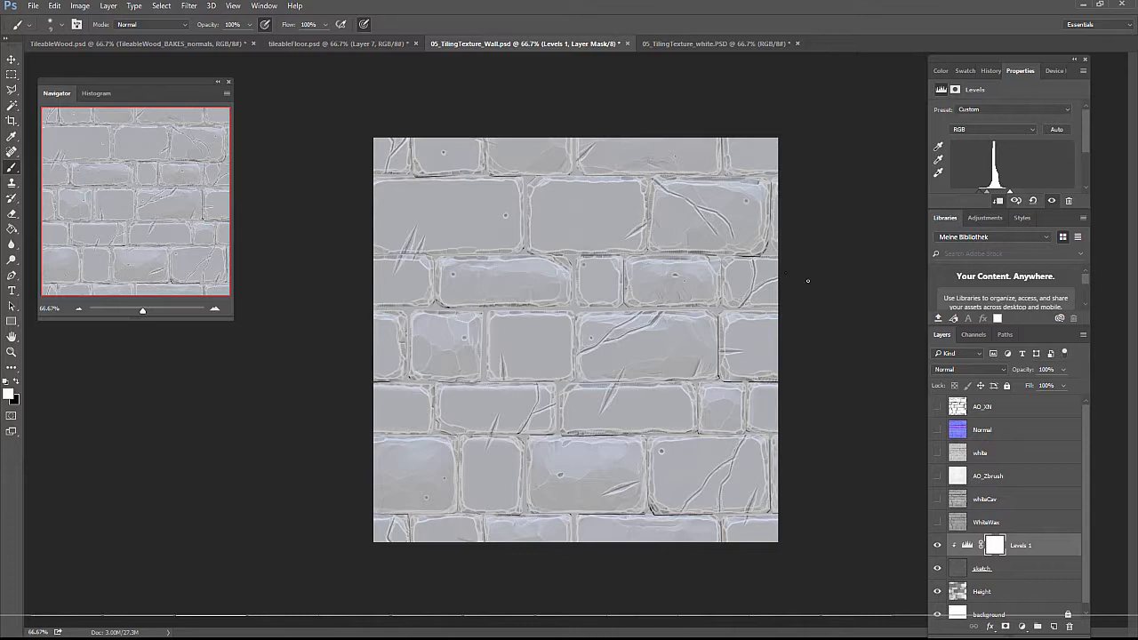
- Set the sketch layer's blend mode to Overlay and its opacity to 50%
left_click(964, 569)
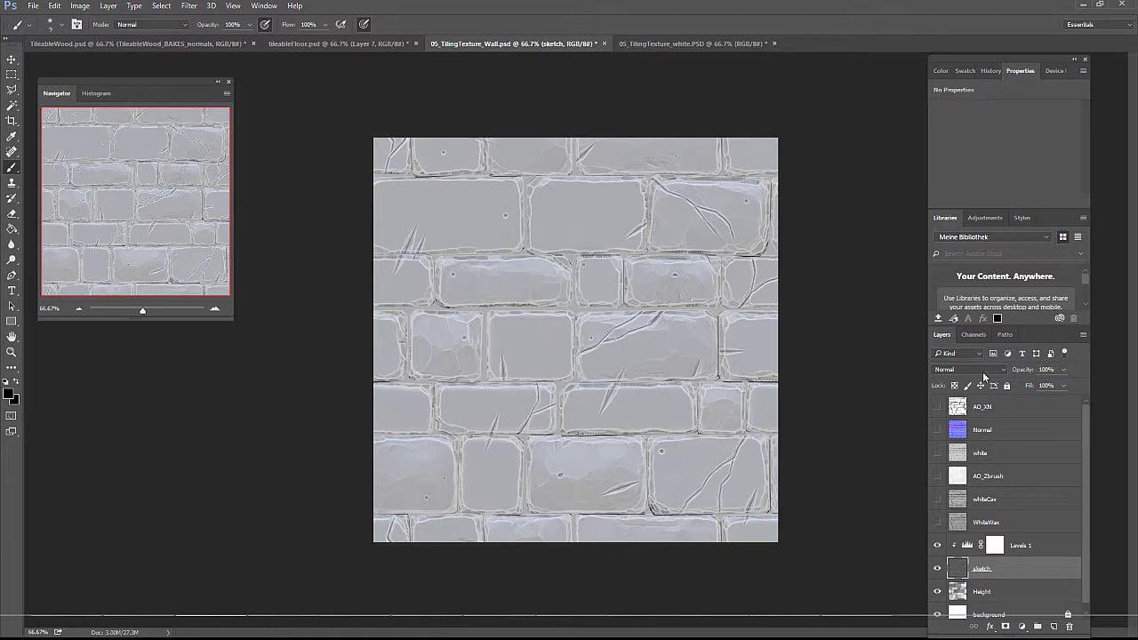
left_click(978, 370)
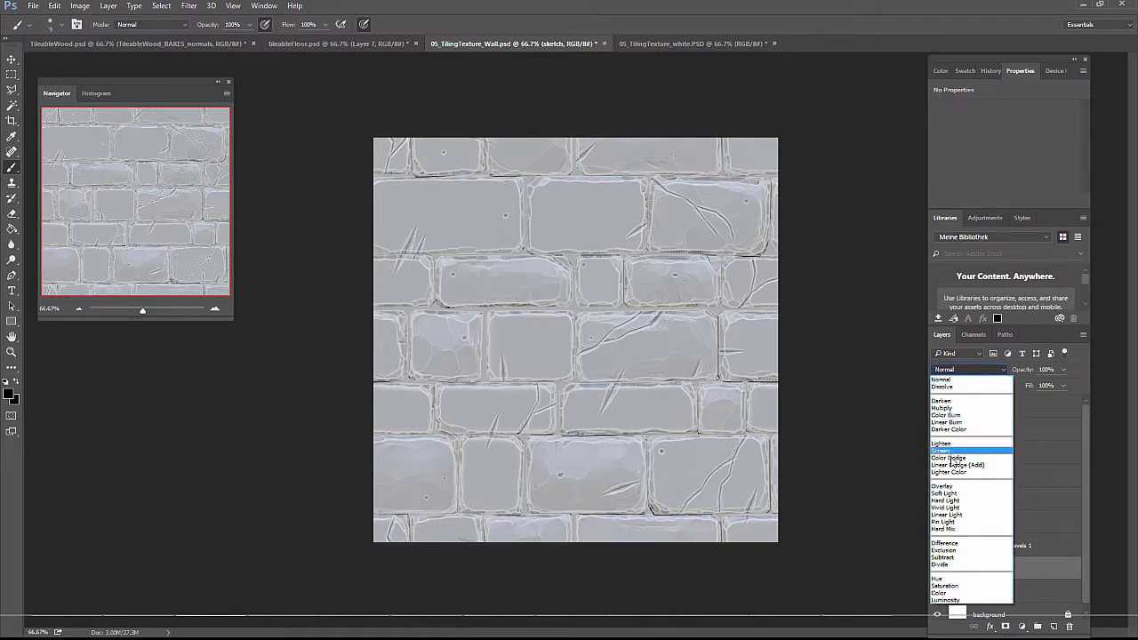
left_click(949, 487)
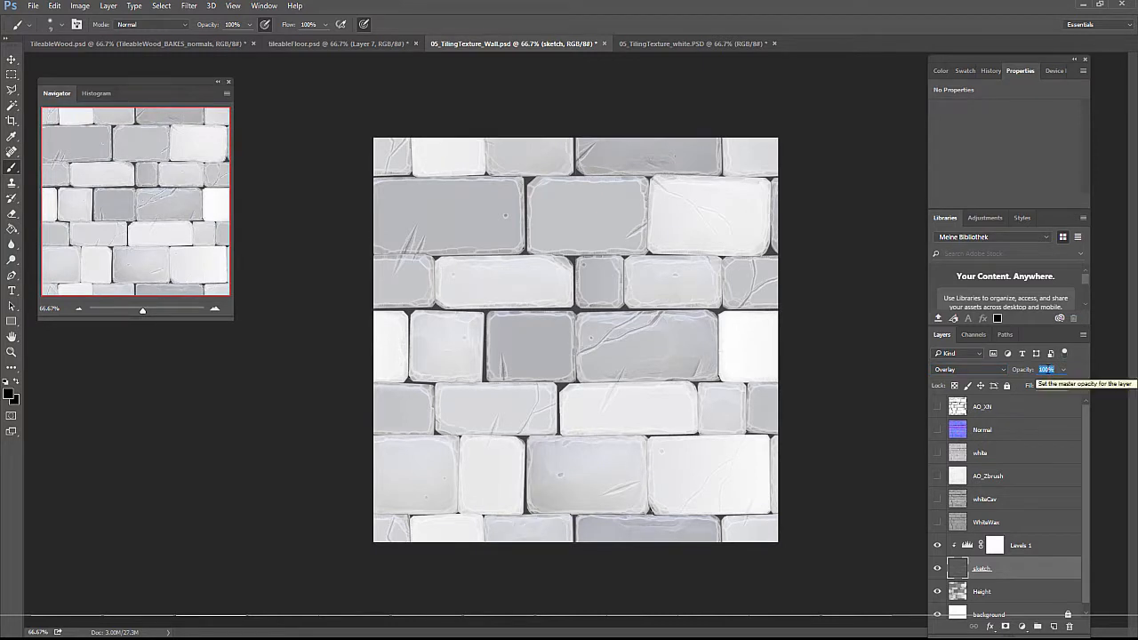
type("50")
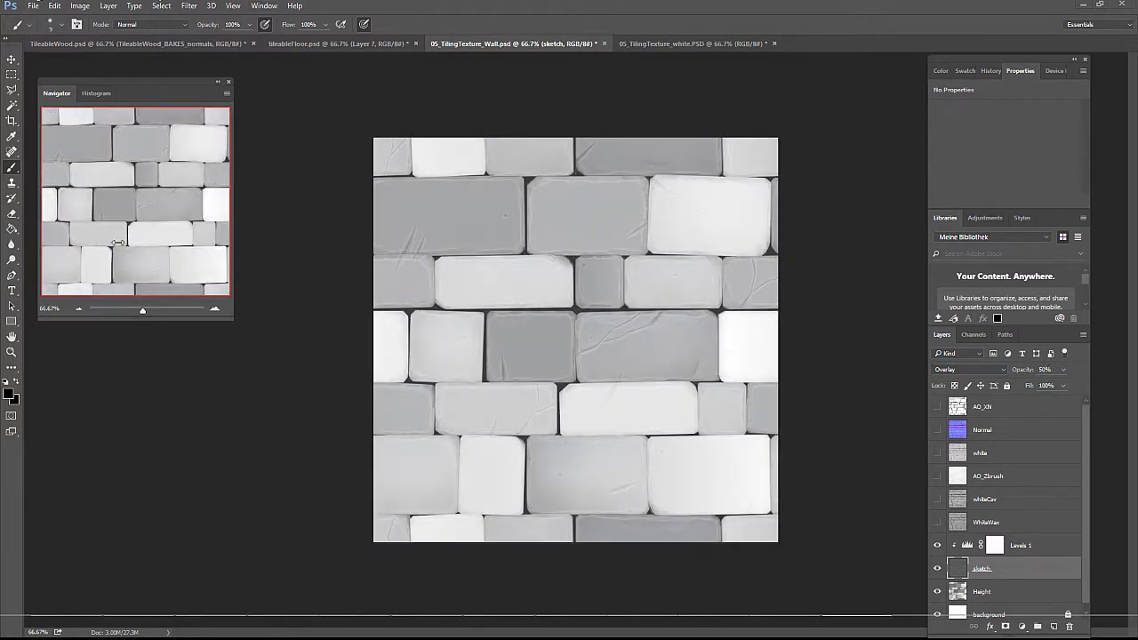
- Move whiteCav directly above the Levels adjustment, show it and blend it with Multiply at 50% opacity
left_click_drag(985, 499, 992, 532)
left_click(936, 521)
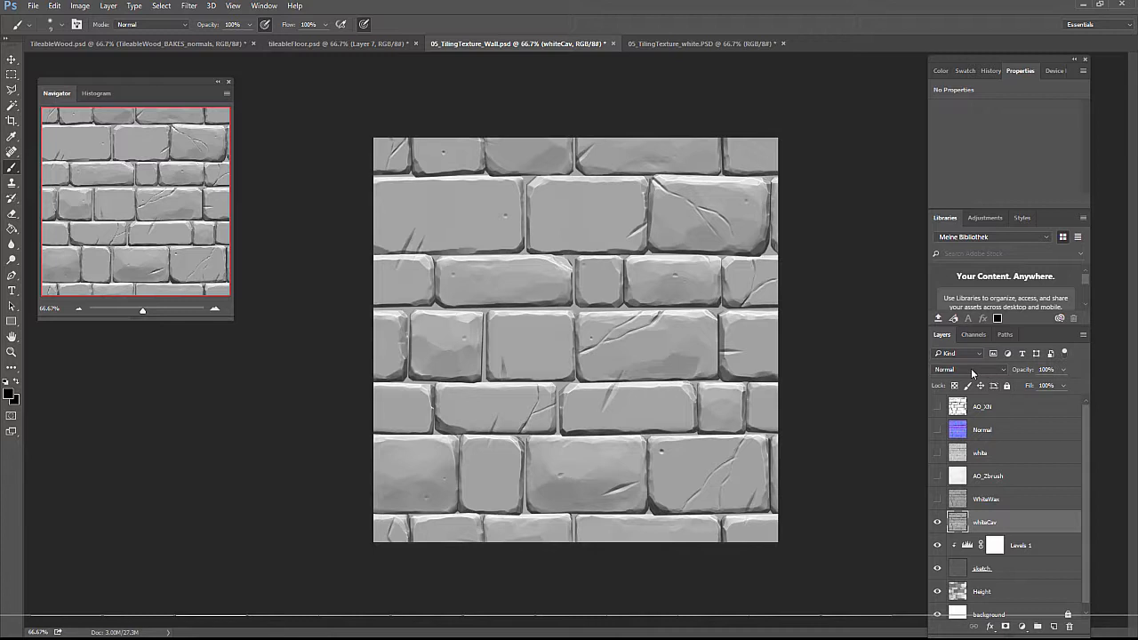
left_click(970, 368)
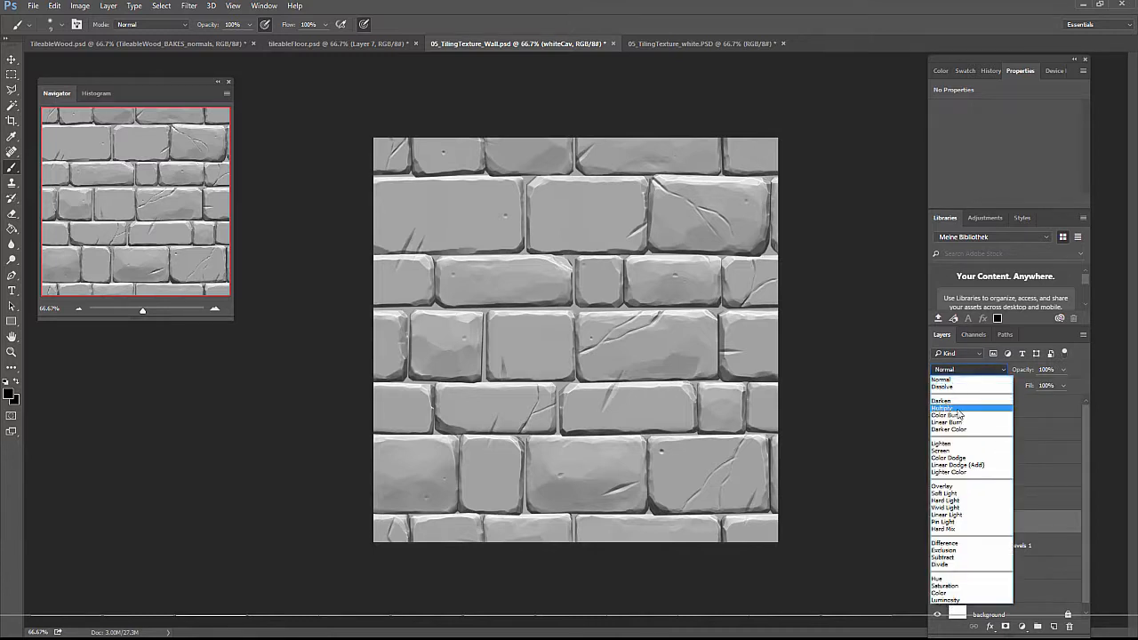
left_click(957, 410)
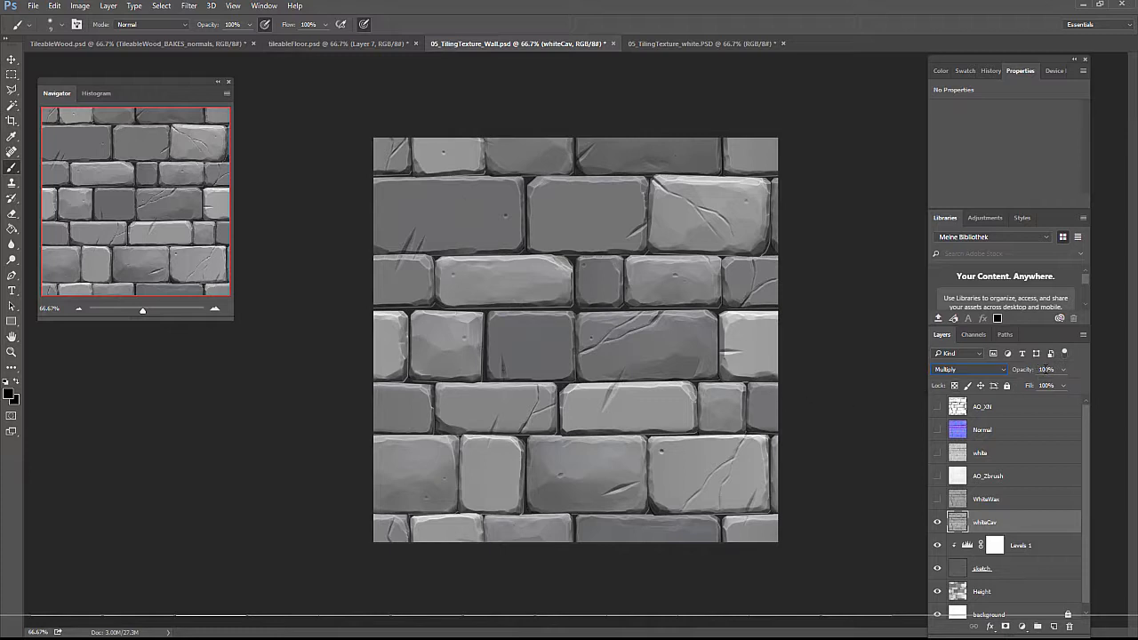
left_click(1045, 369)
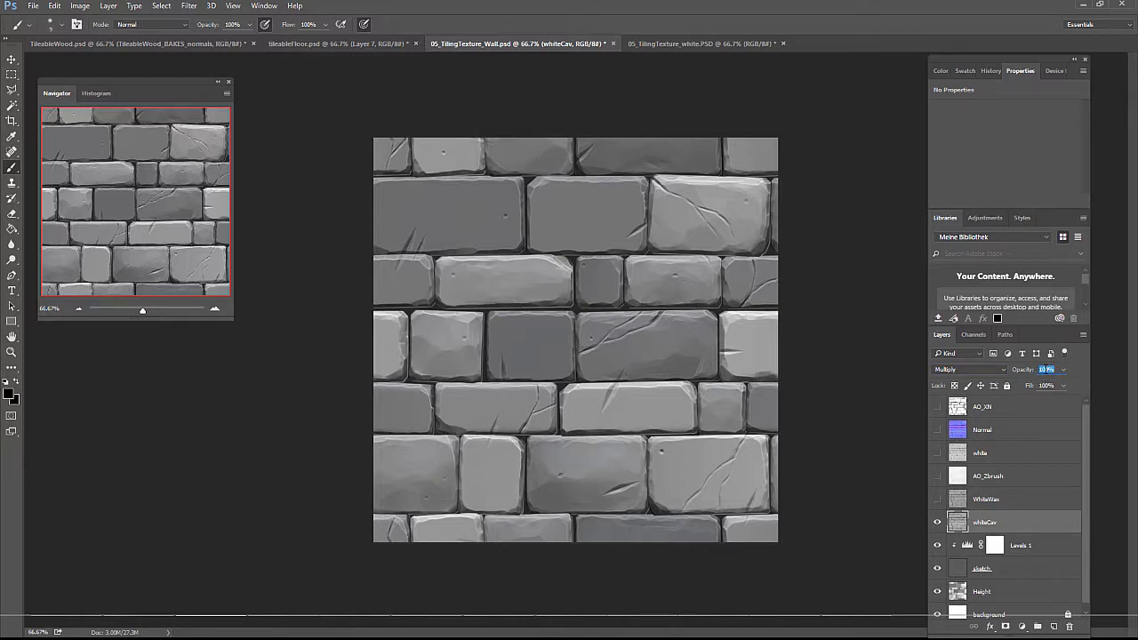
type("50")
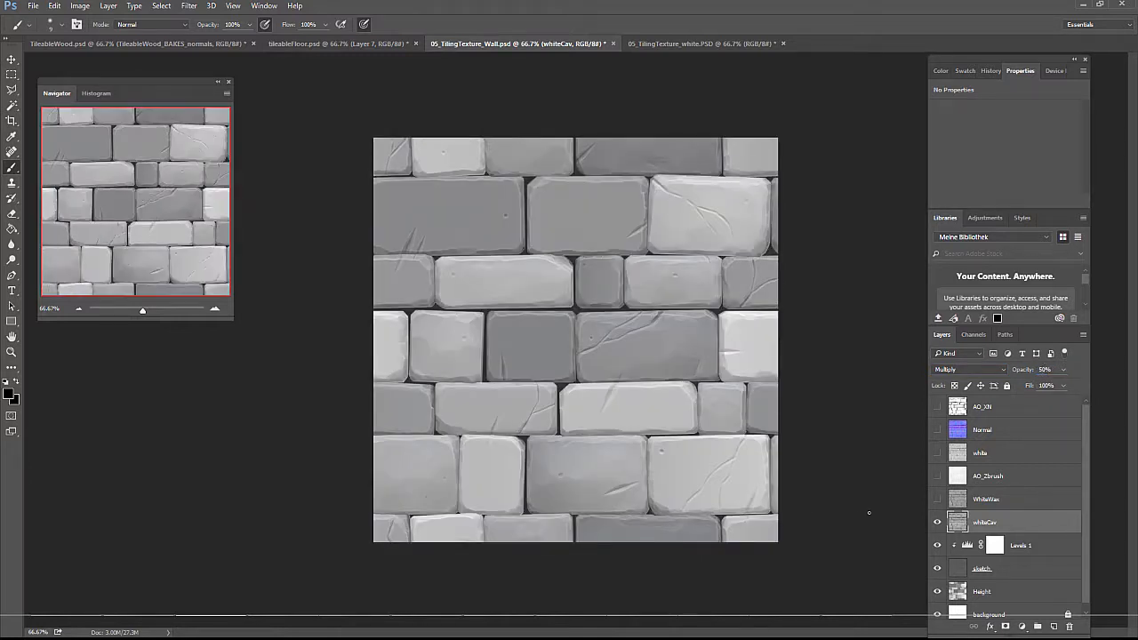
- Move the white layer directly above whiteCav and show it
left_click(982, 499)
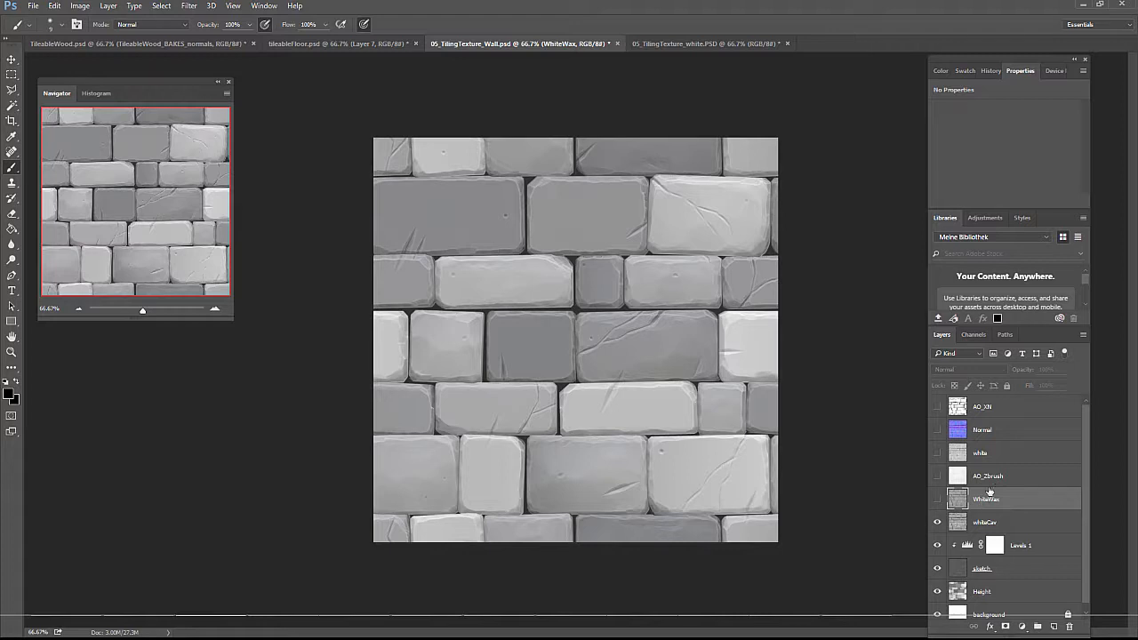
left_click(994, 480)
left_click(985, 461)
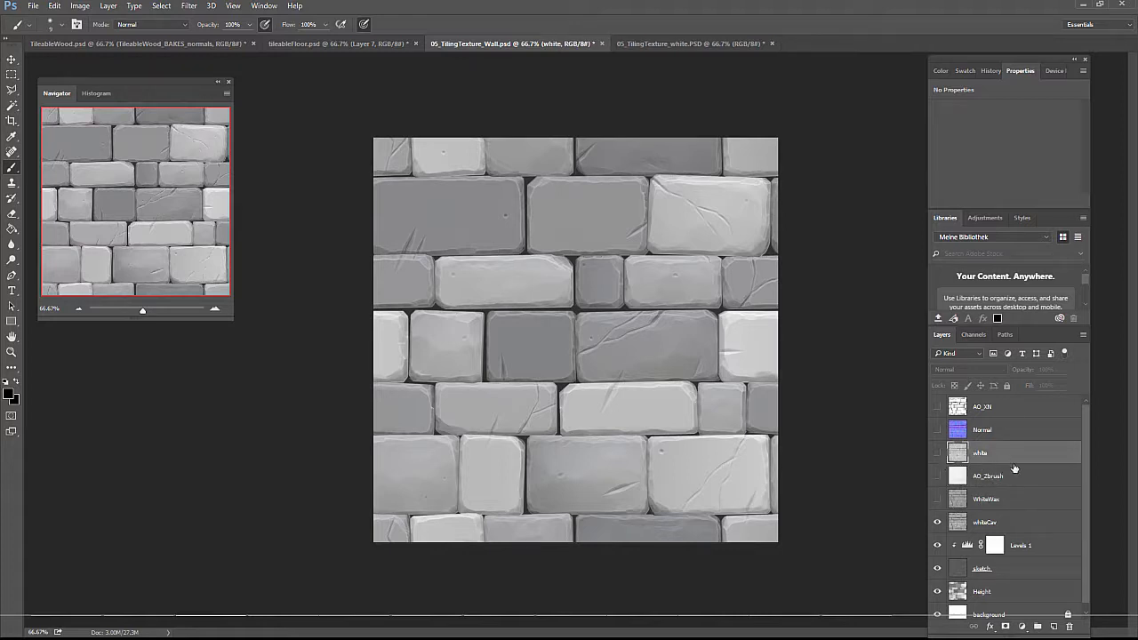
left_click_drag(1008, 464, 941, 508)
left_click(939, 503)
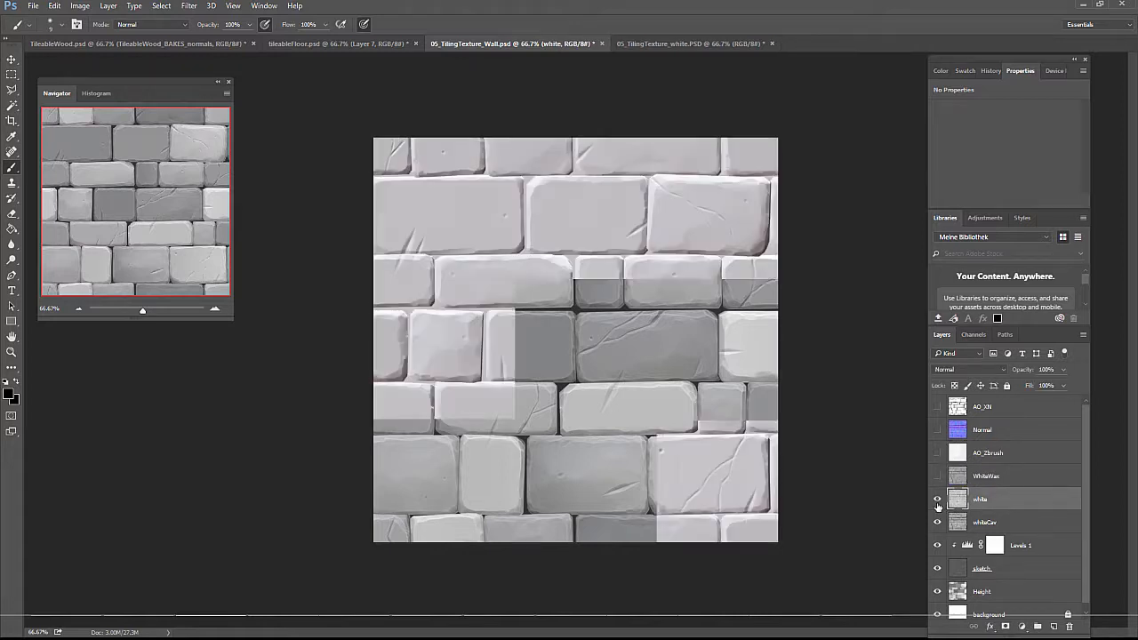
- Set the white layer's blend mode to Multiply and its opacity to 80%
left_click(975, 368)
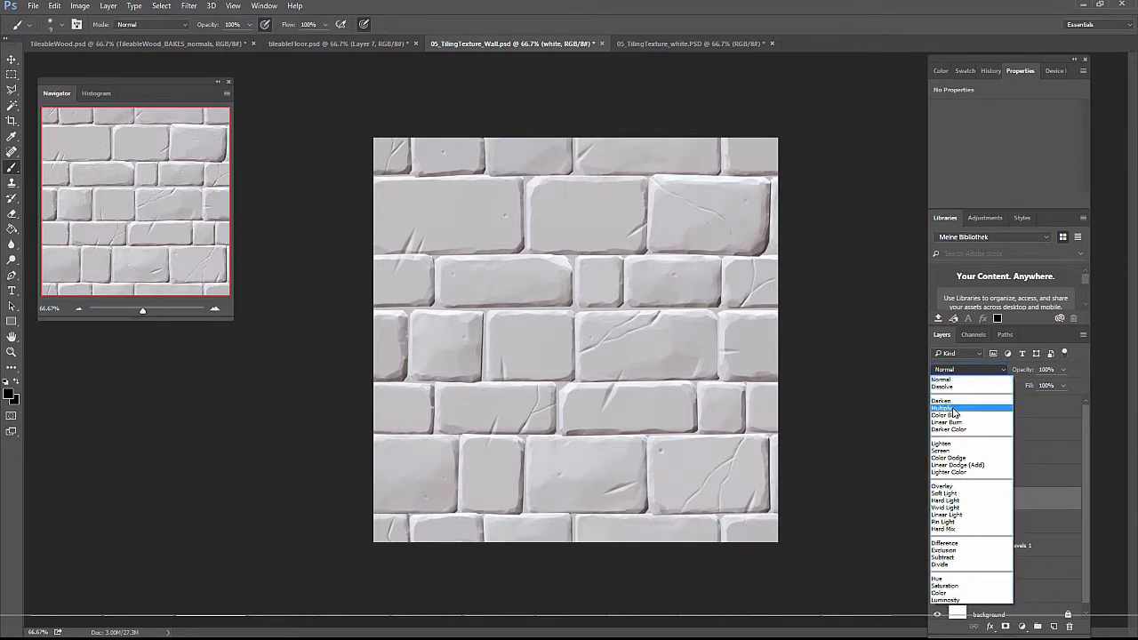
left_click(952, 408)
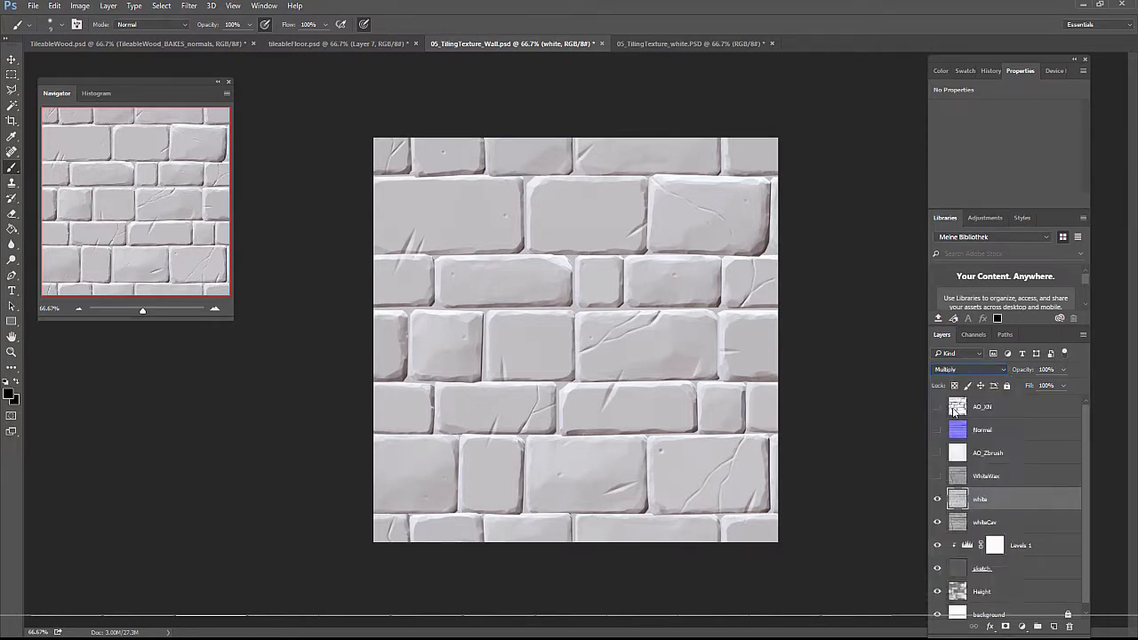
key("Tab")
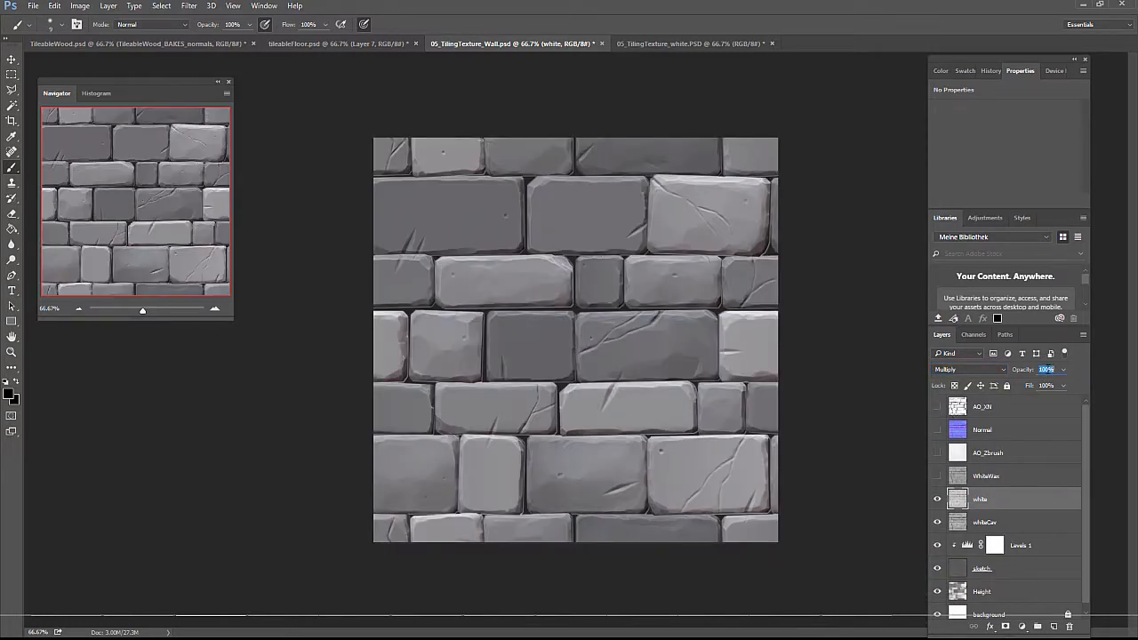
type("80")
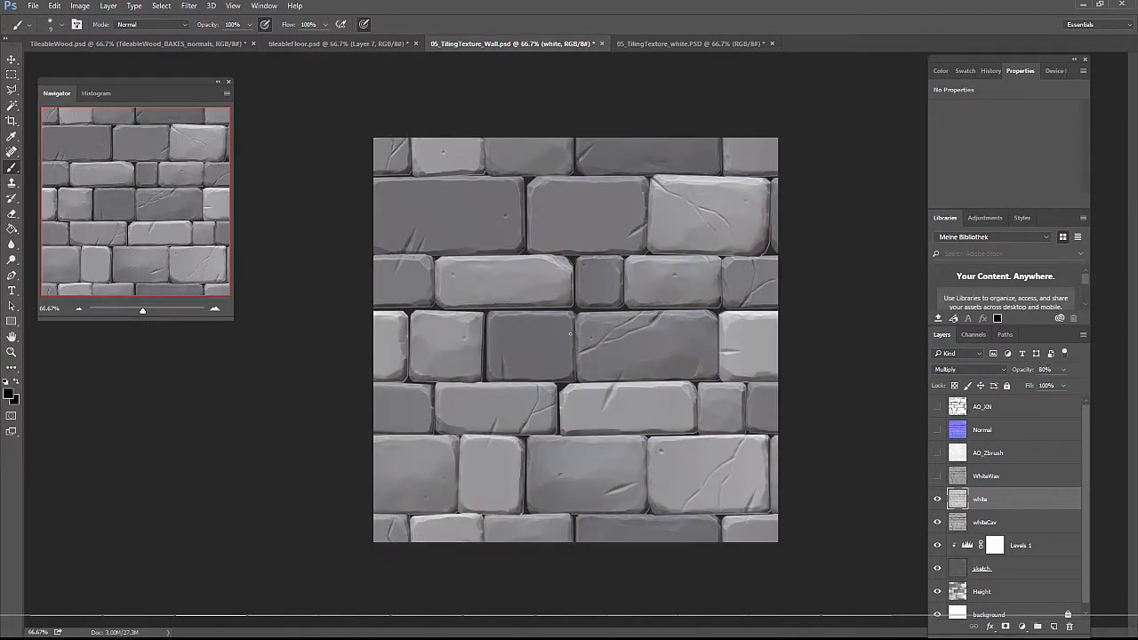
- Move the AO_XN layer directly above the white layer and show it
left_click(984, 477)
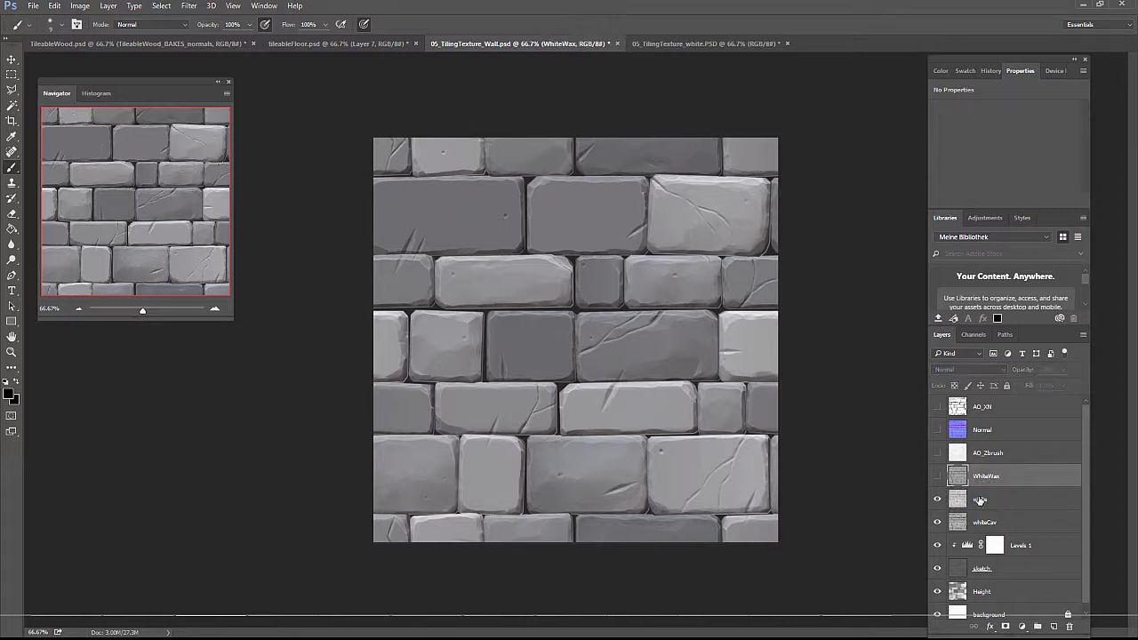
left_click(981, 499)
left_click(985, 523)
left_click(988, 498)
left_click(992, 455)
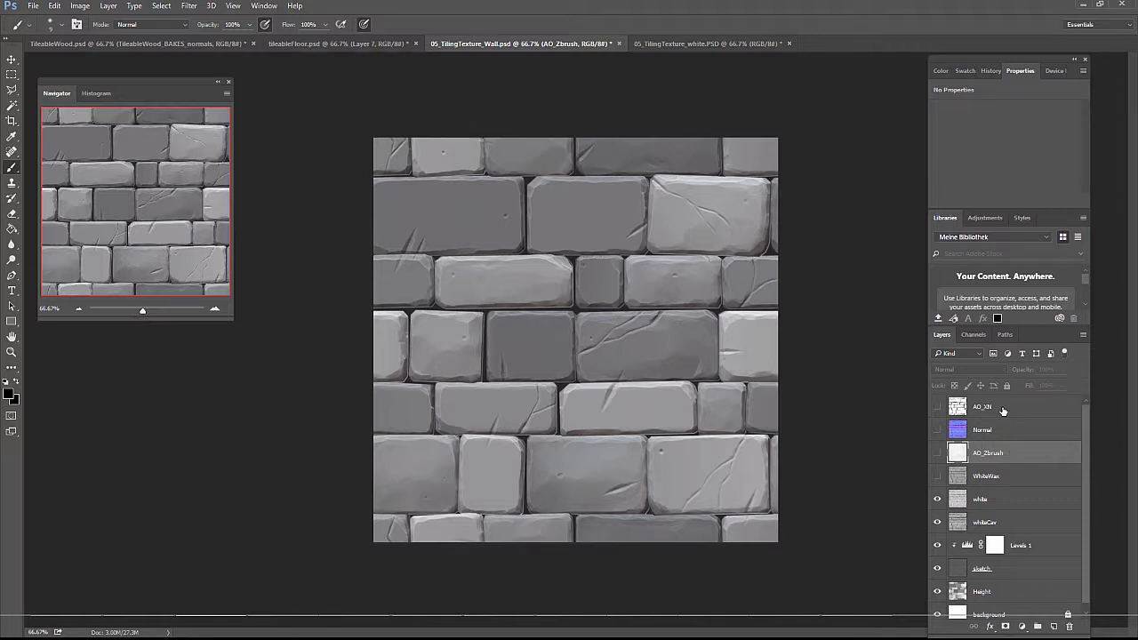
left_click_drag(1000, 410, 986, 480)
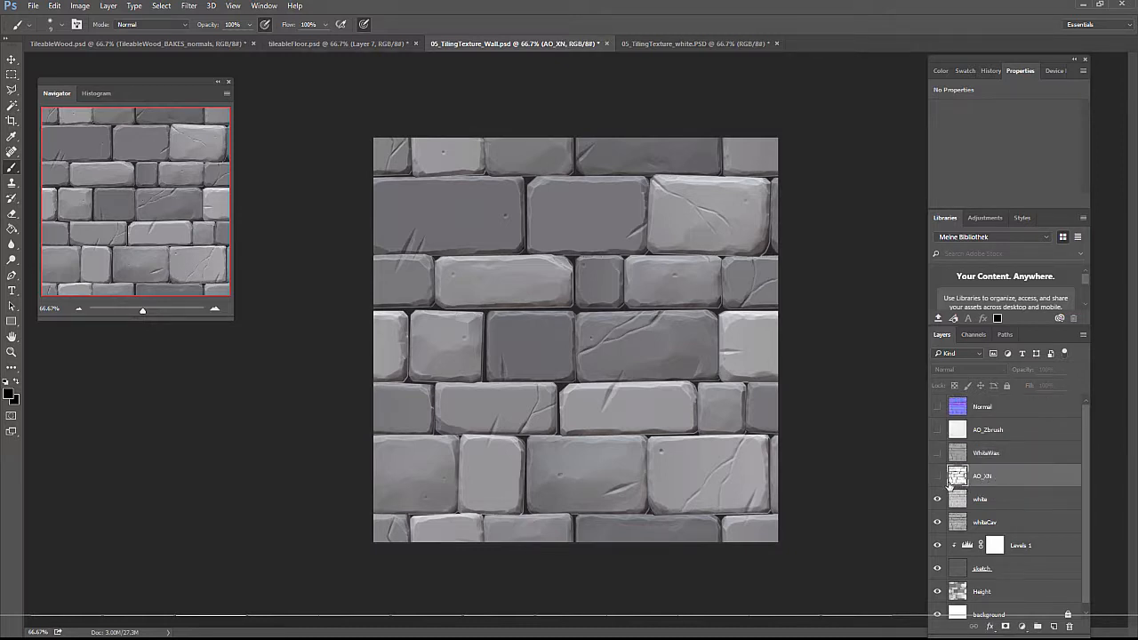
left_click(937, 476)
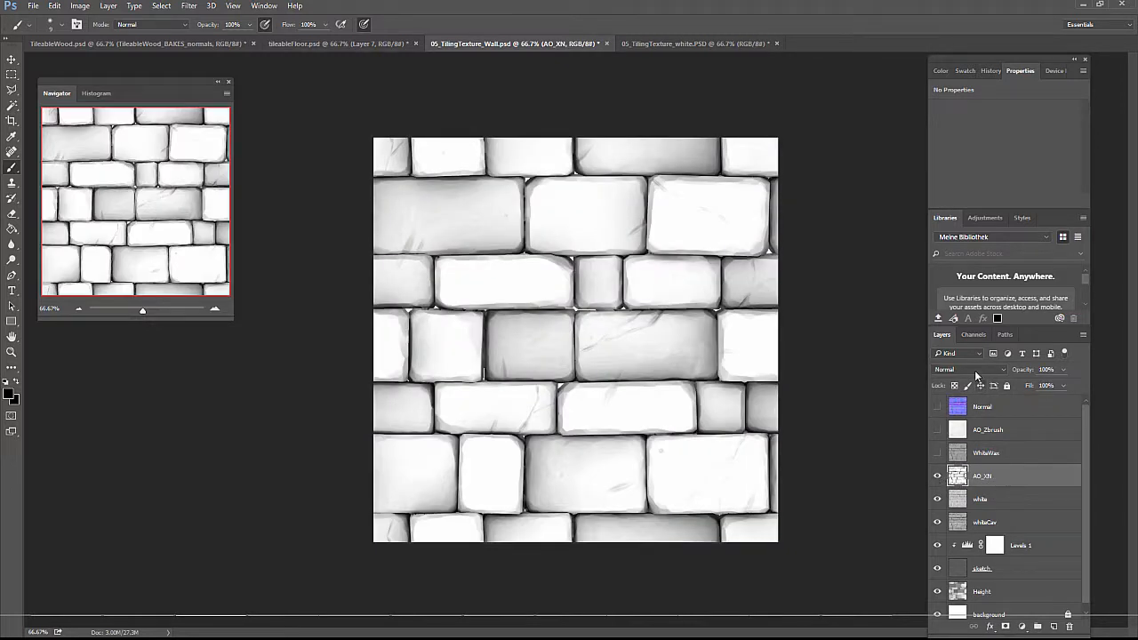
- Set the AO_XN layer's blend mode to Multiply and its opacity to 80%
left_click(974, 370)
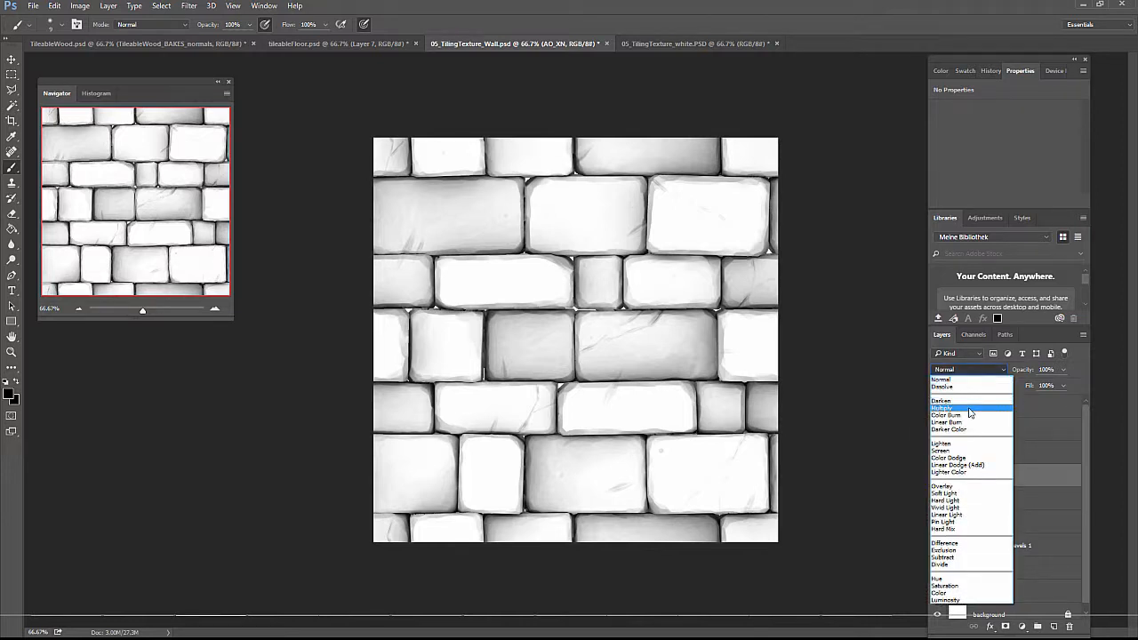
left_click(970, 409)
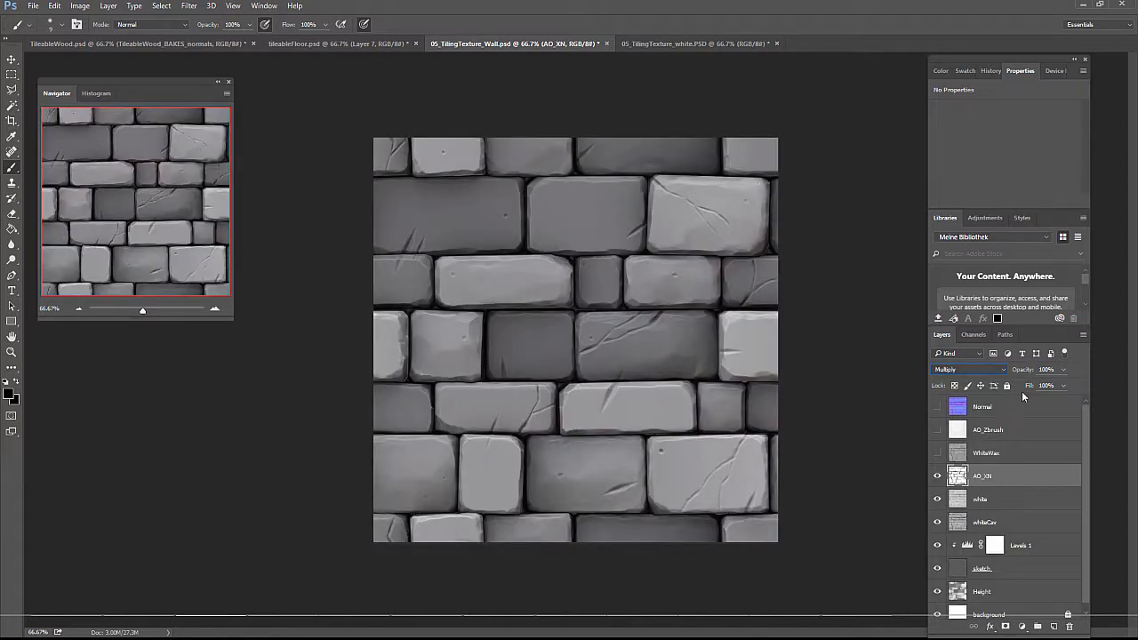
left_click(1045, 370)
type("80")
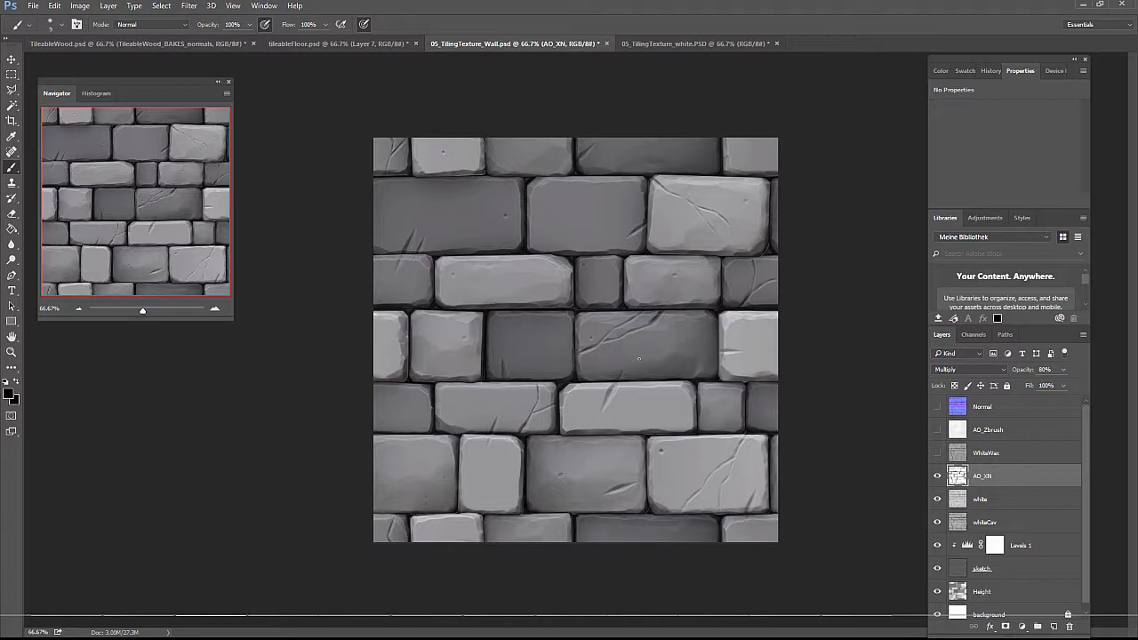
- Move the AO_Zbrush layer directly above AO_XN and show it
left_click_drag(1008, 437, 952, 455)
left_click(937, 453)
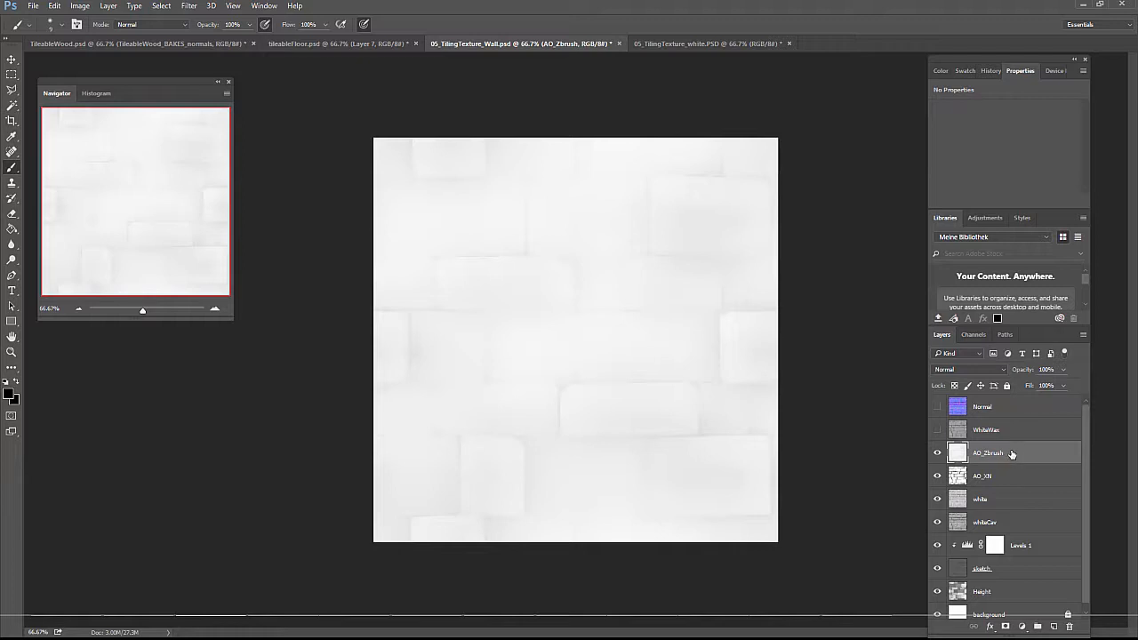
- Add a Levels adjustment clipped to AO_Zbrush and raise its black input level strongly to deepen the occlusion shading
left_click(1021, 625)
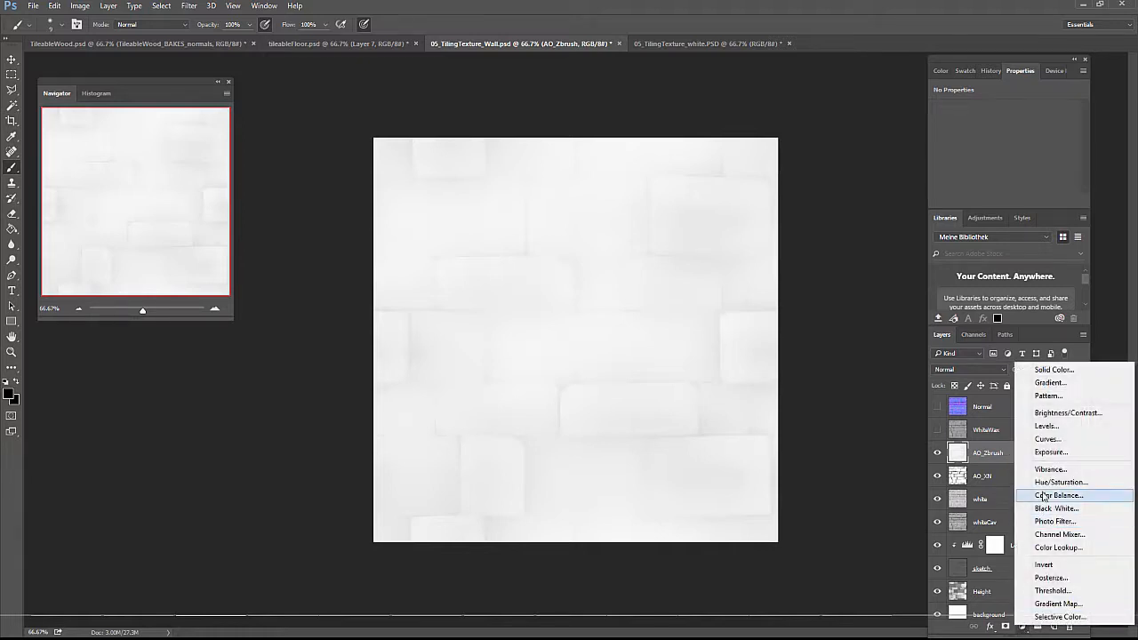
left_click(1046, 426)
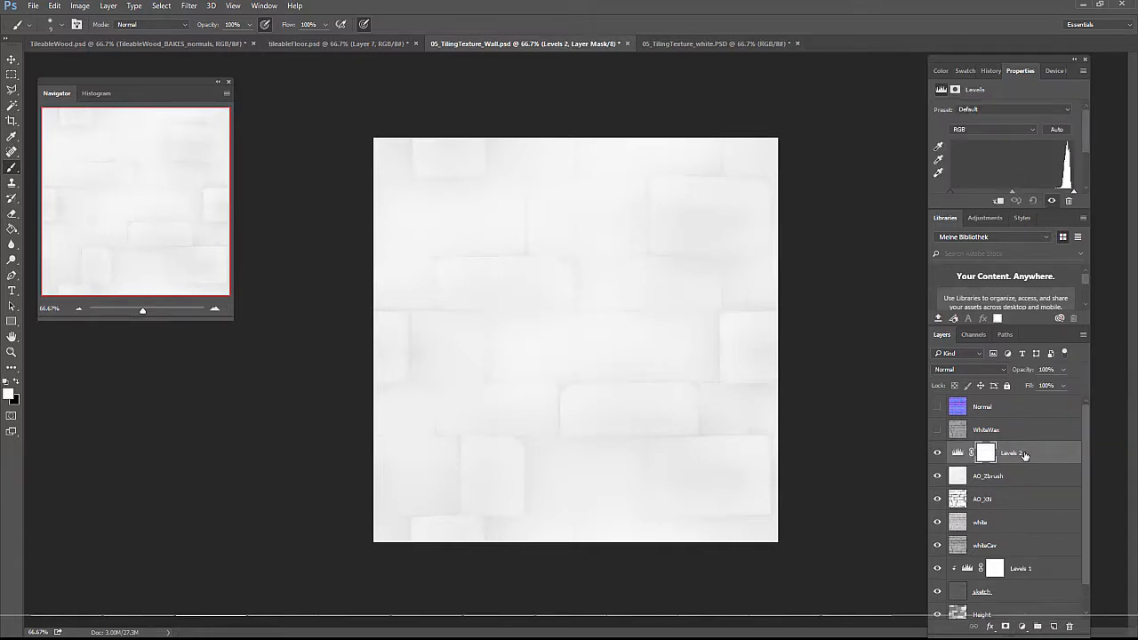
right_click(1024, 453)
left_click(925, 314)
left_click_drag(949, 191, 1029, 183)
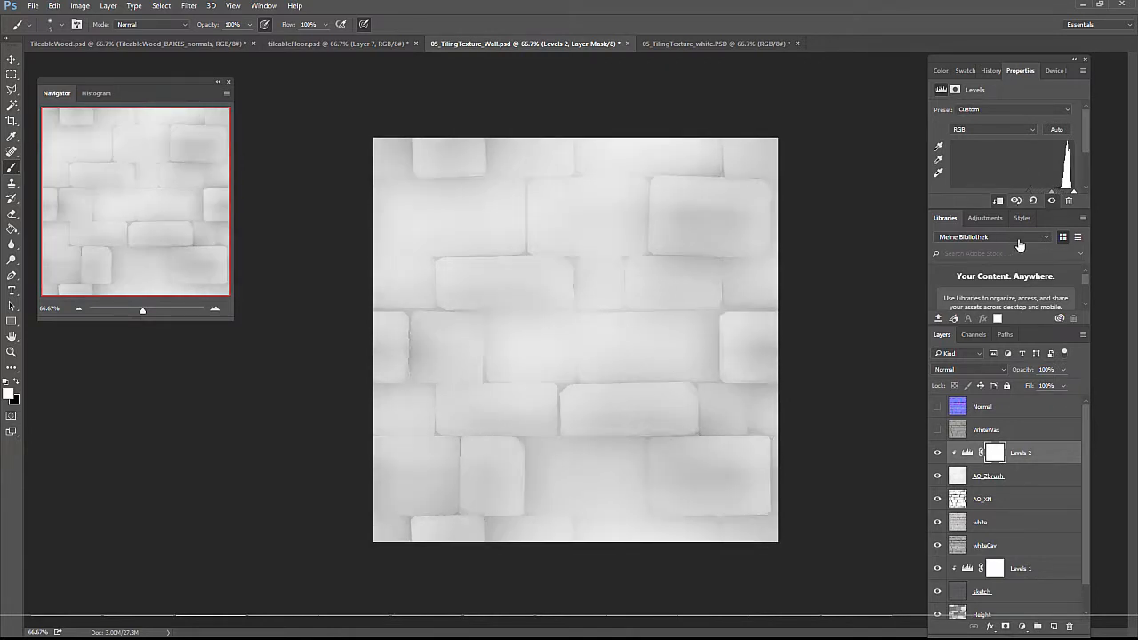
- Set the AO_Zbrush layer's blend mode to Multiply
left_click(1022, 475)
left_click(982, 370)
left_click(969, 408)
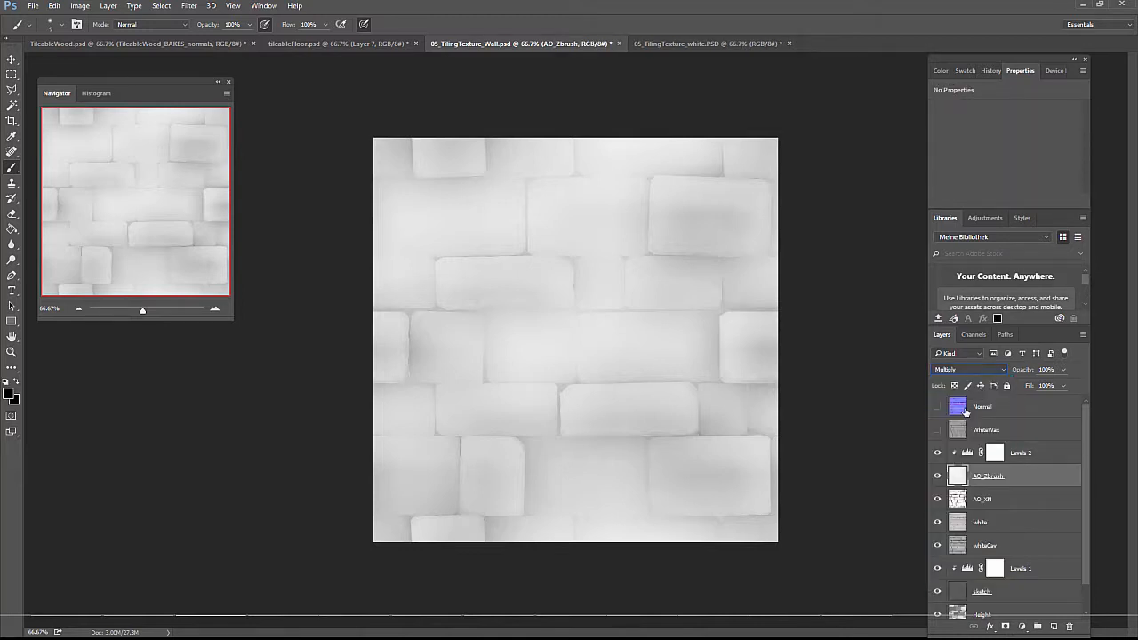
- Compare the wall with and without the AO_Zbrush layer by toggling its visibility, leaving it shown
left_click(938, 478)
left_click(937, 478)
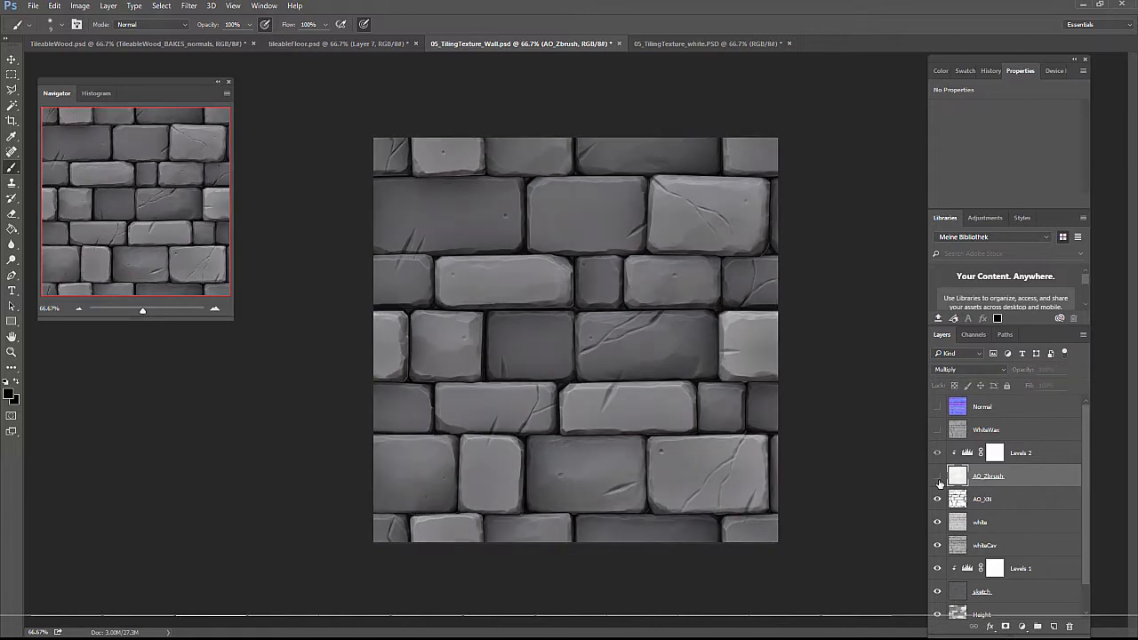
left_click(938, 479)
left_click(937, 478)
left_click(938, 478)
left_click(937, 478)
left_click(937, 478)
left_click(937, 478)
left_click(937, 478)
- Set the AO_Zbrush layer's opacity to 80% and check its effect by hiding and showing the layer
left_click(1044, 369)
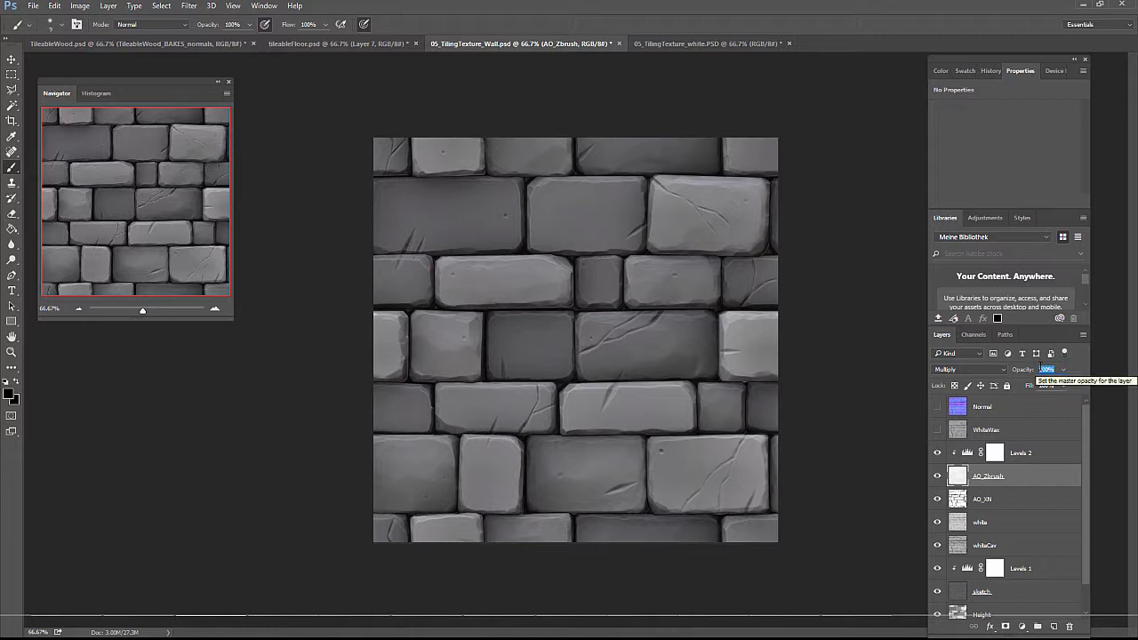
type("10")
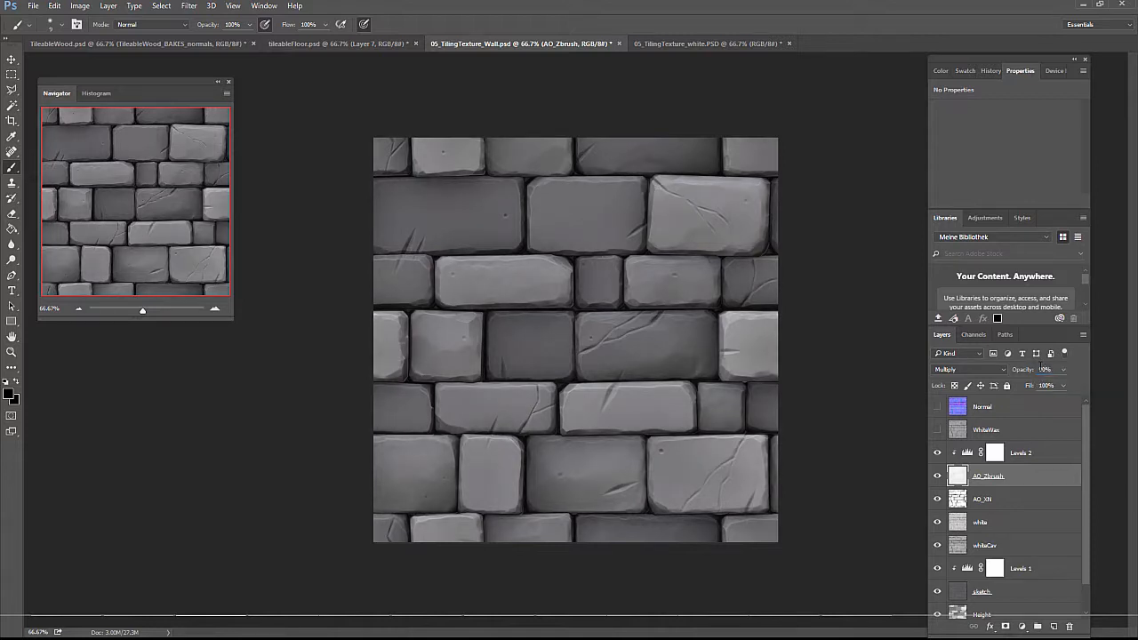
left_click(940, 478)
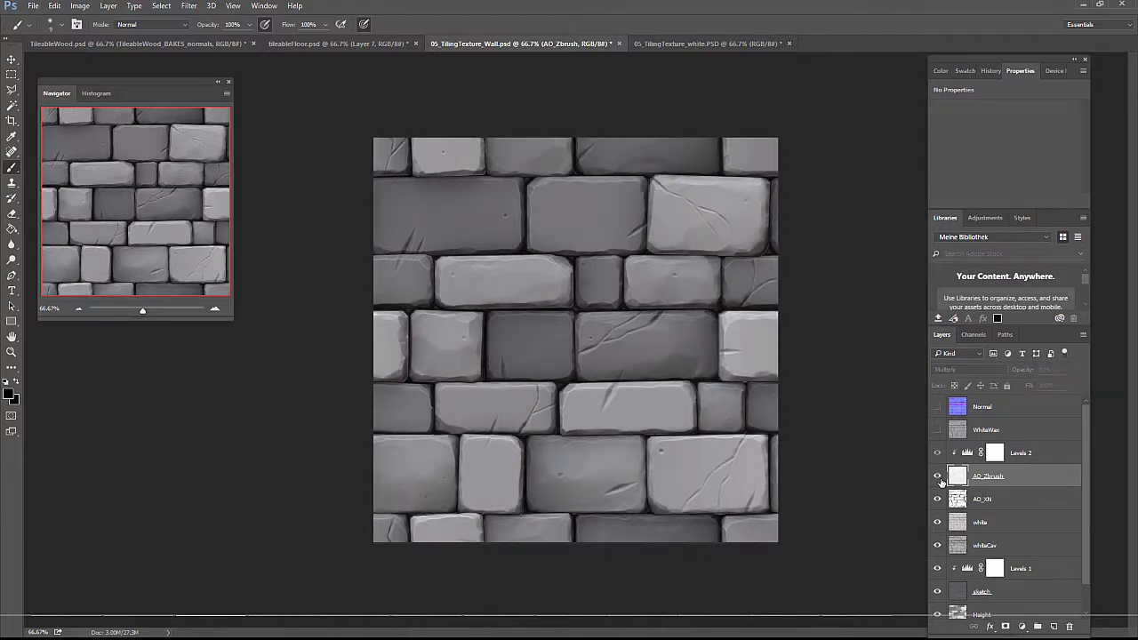
left_click(940, 478)
left_click(940, 478)
left_click(939, 478)
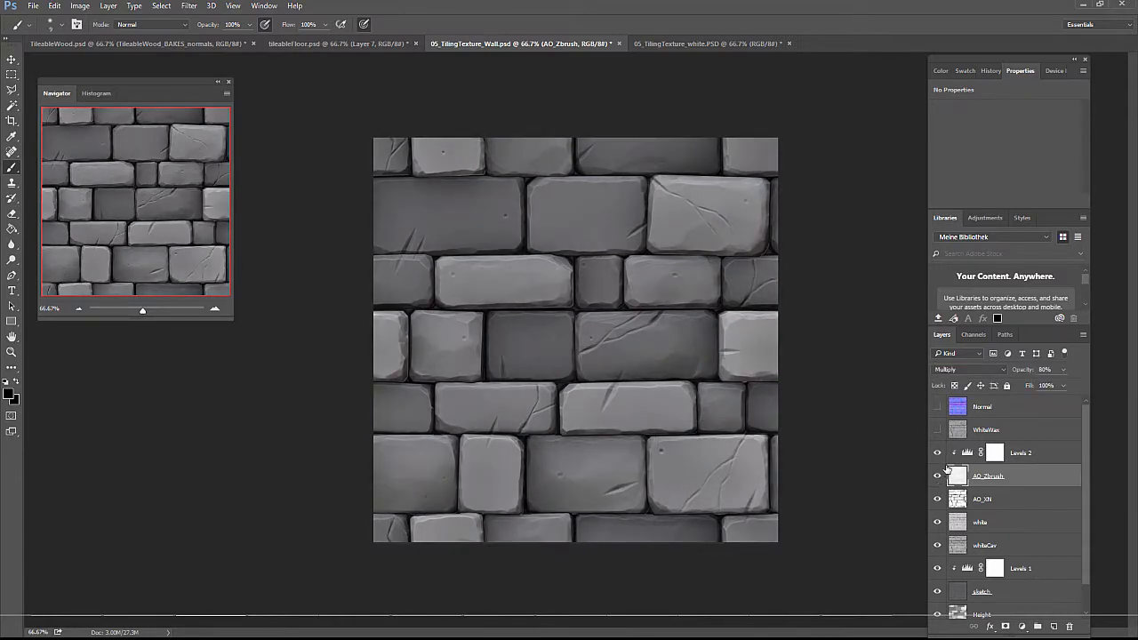
- Show the WhiteWax layer and set its blend mode to Overlay
left_click(991, 430)
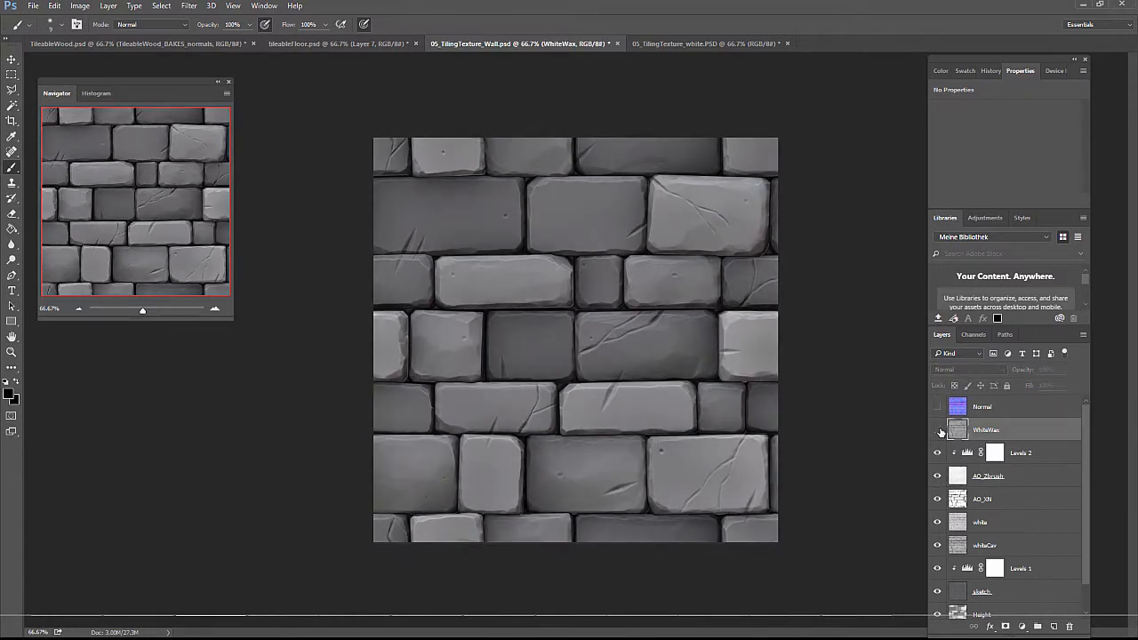
left_click(938, 430)
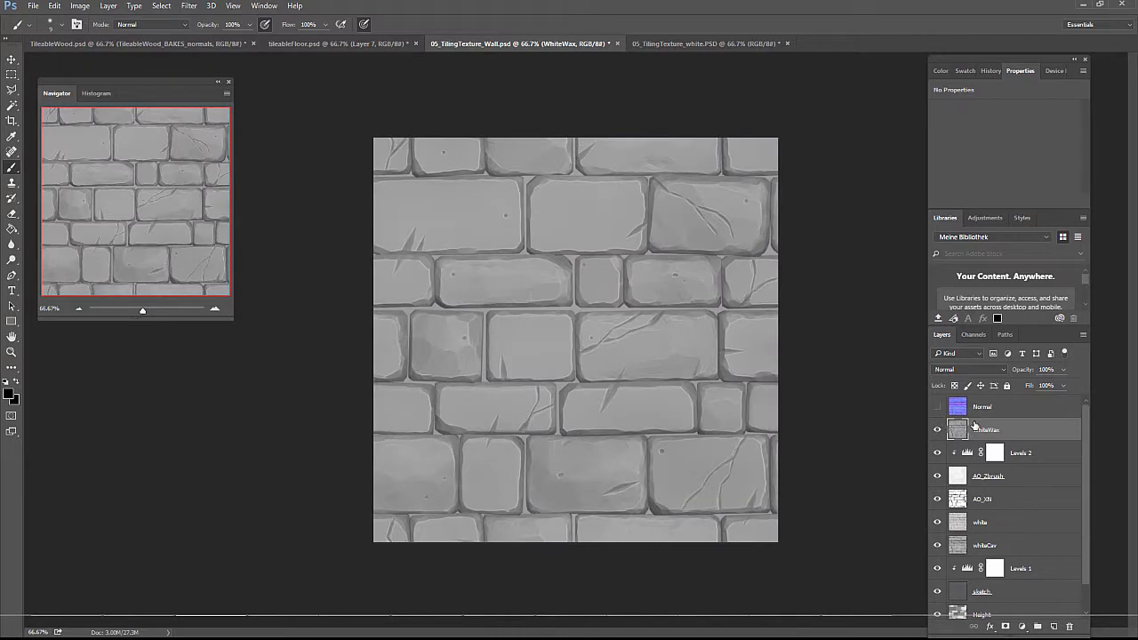
left_click(972, 368)
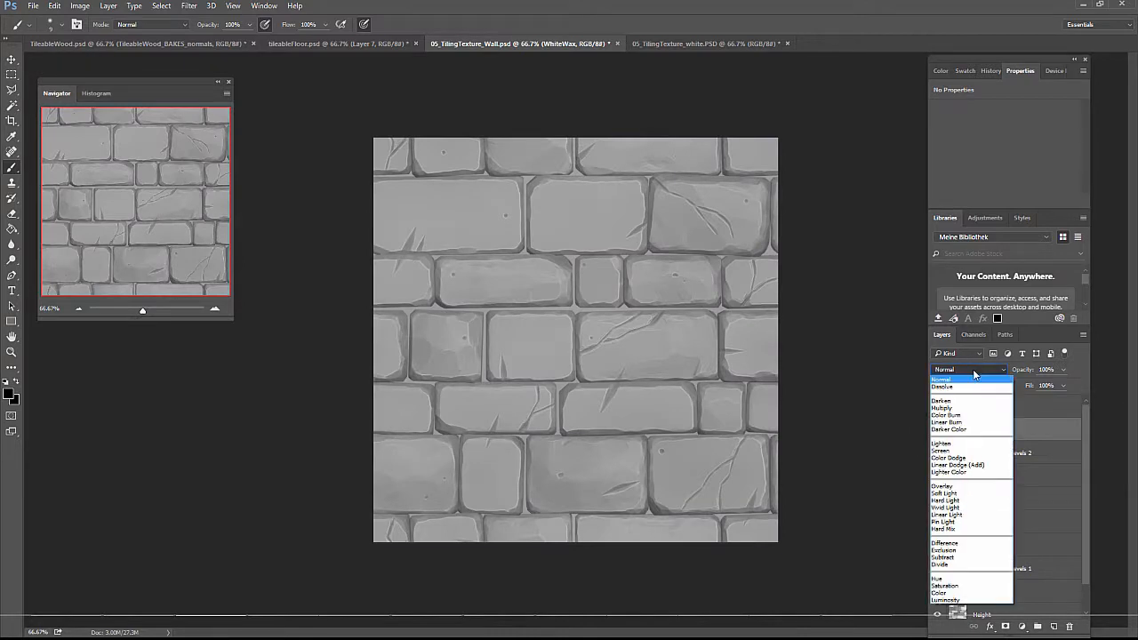
left_click(957, 487)
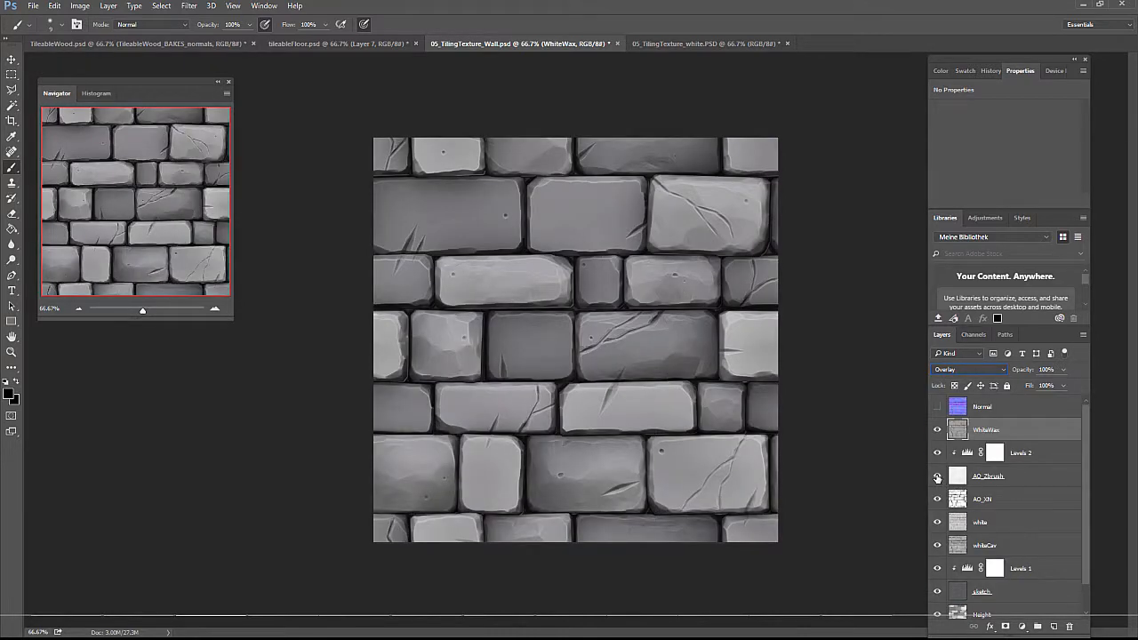